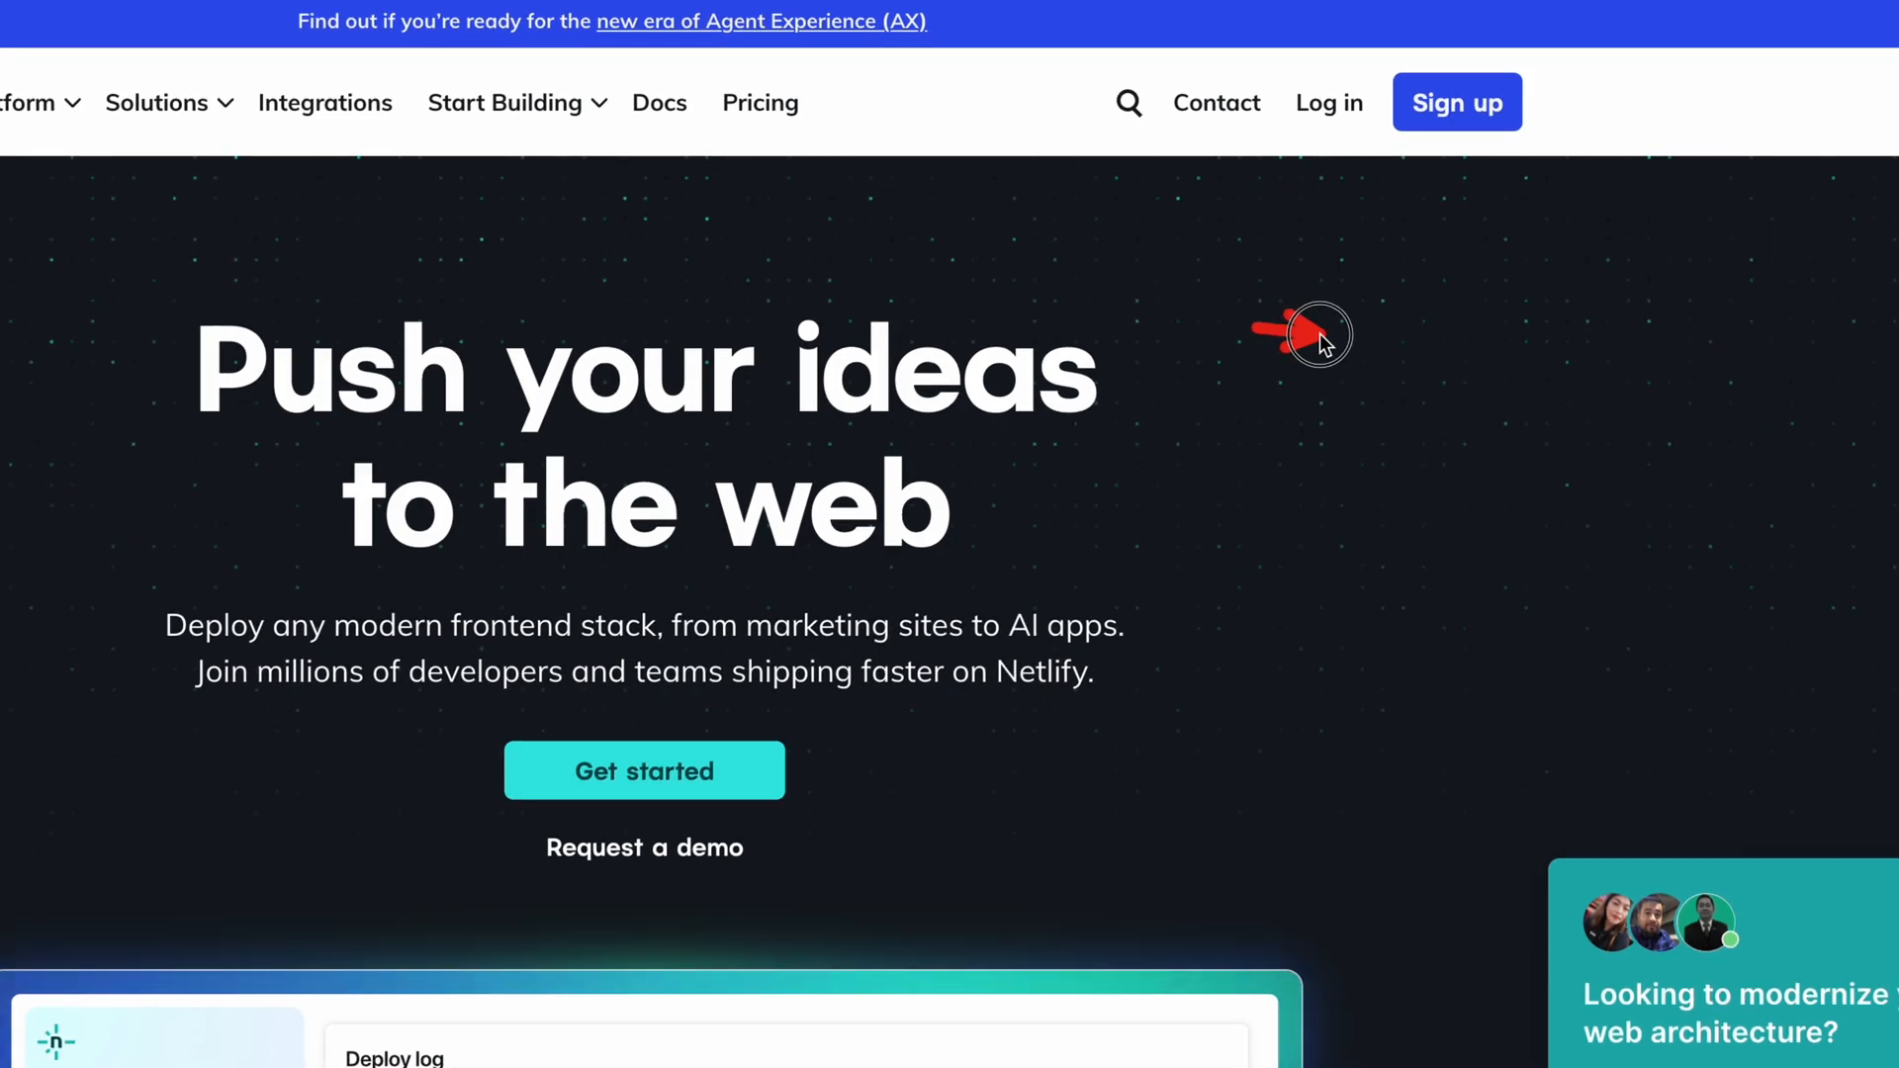
drag(1319, 334, 1454, 142)
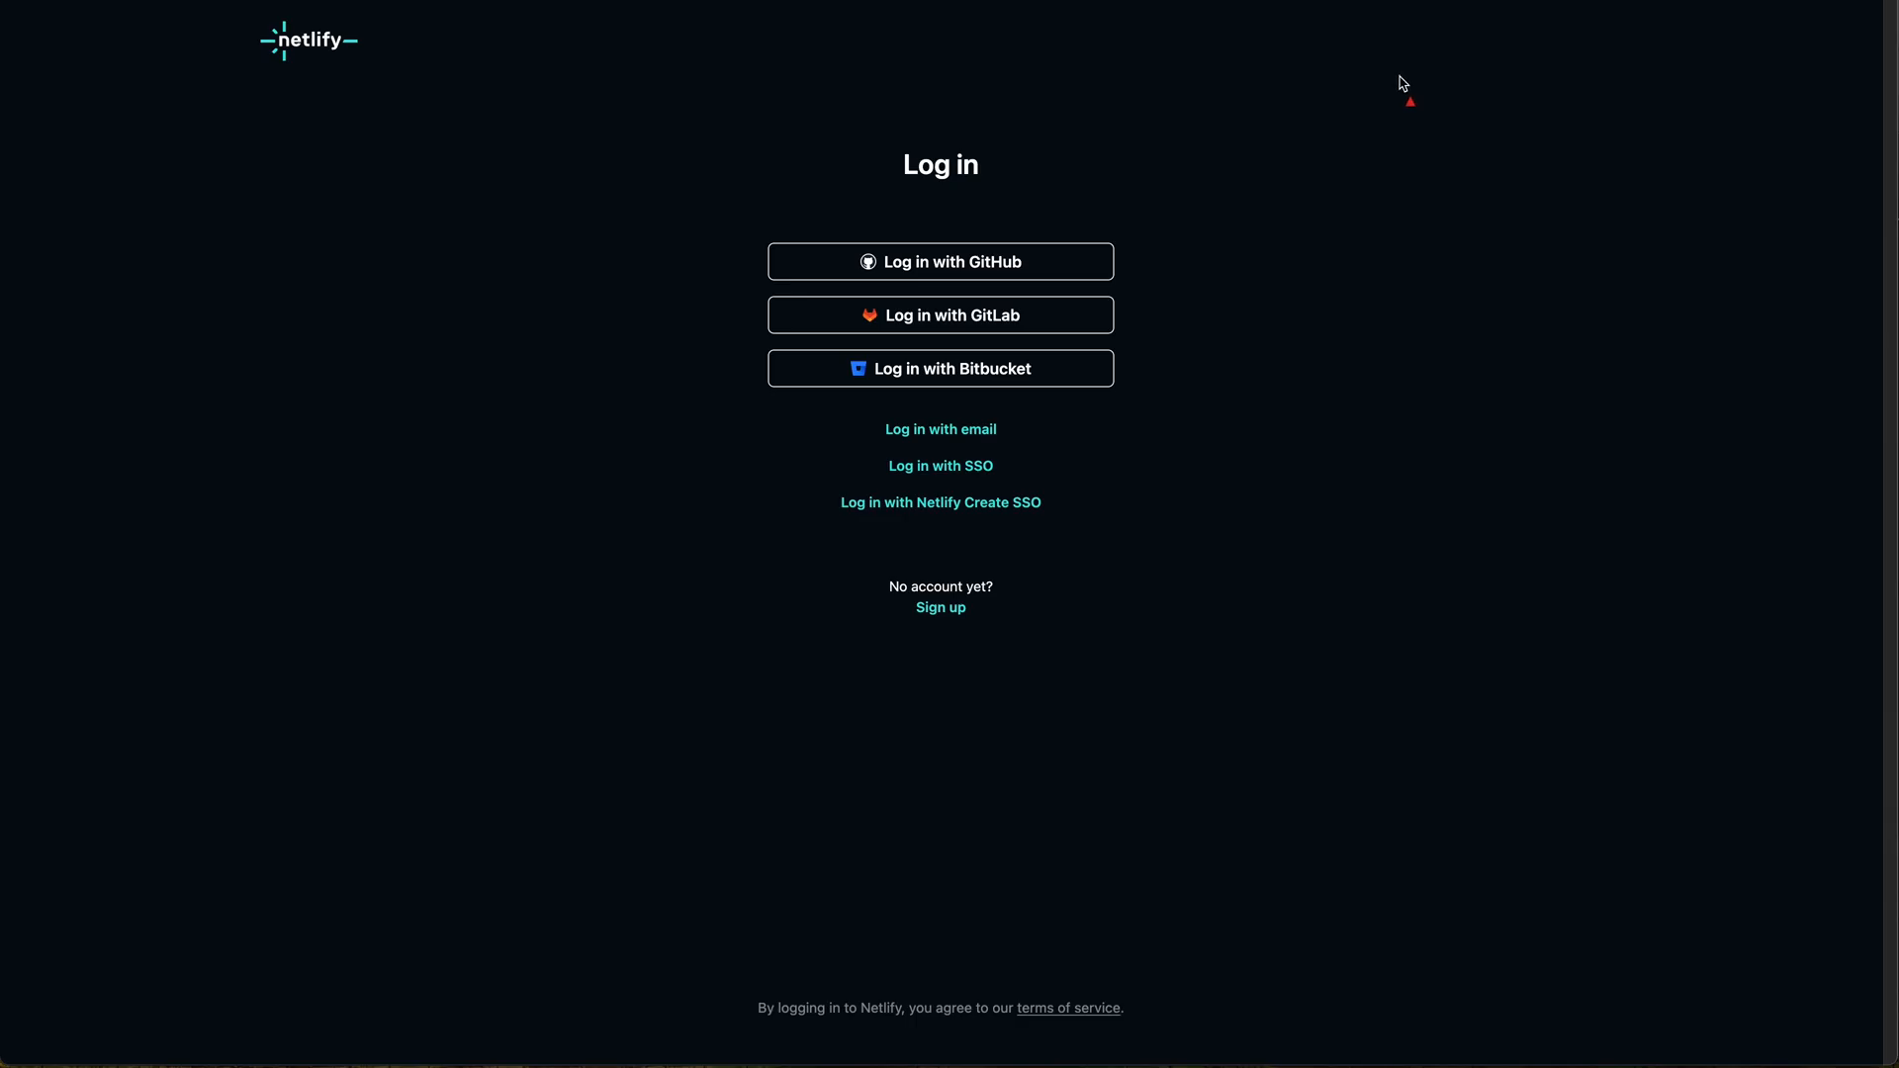
drag(1341, 77, 1123, 223)
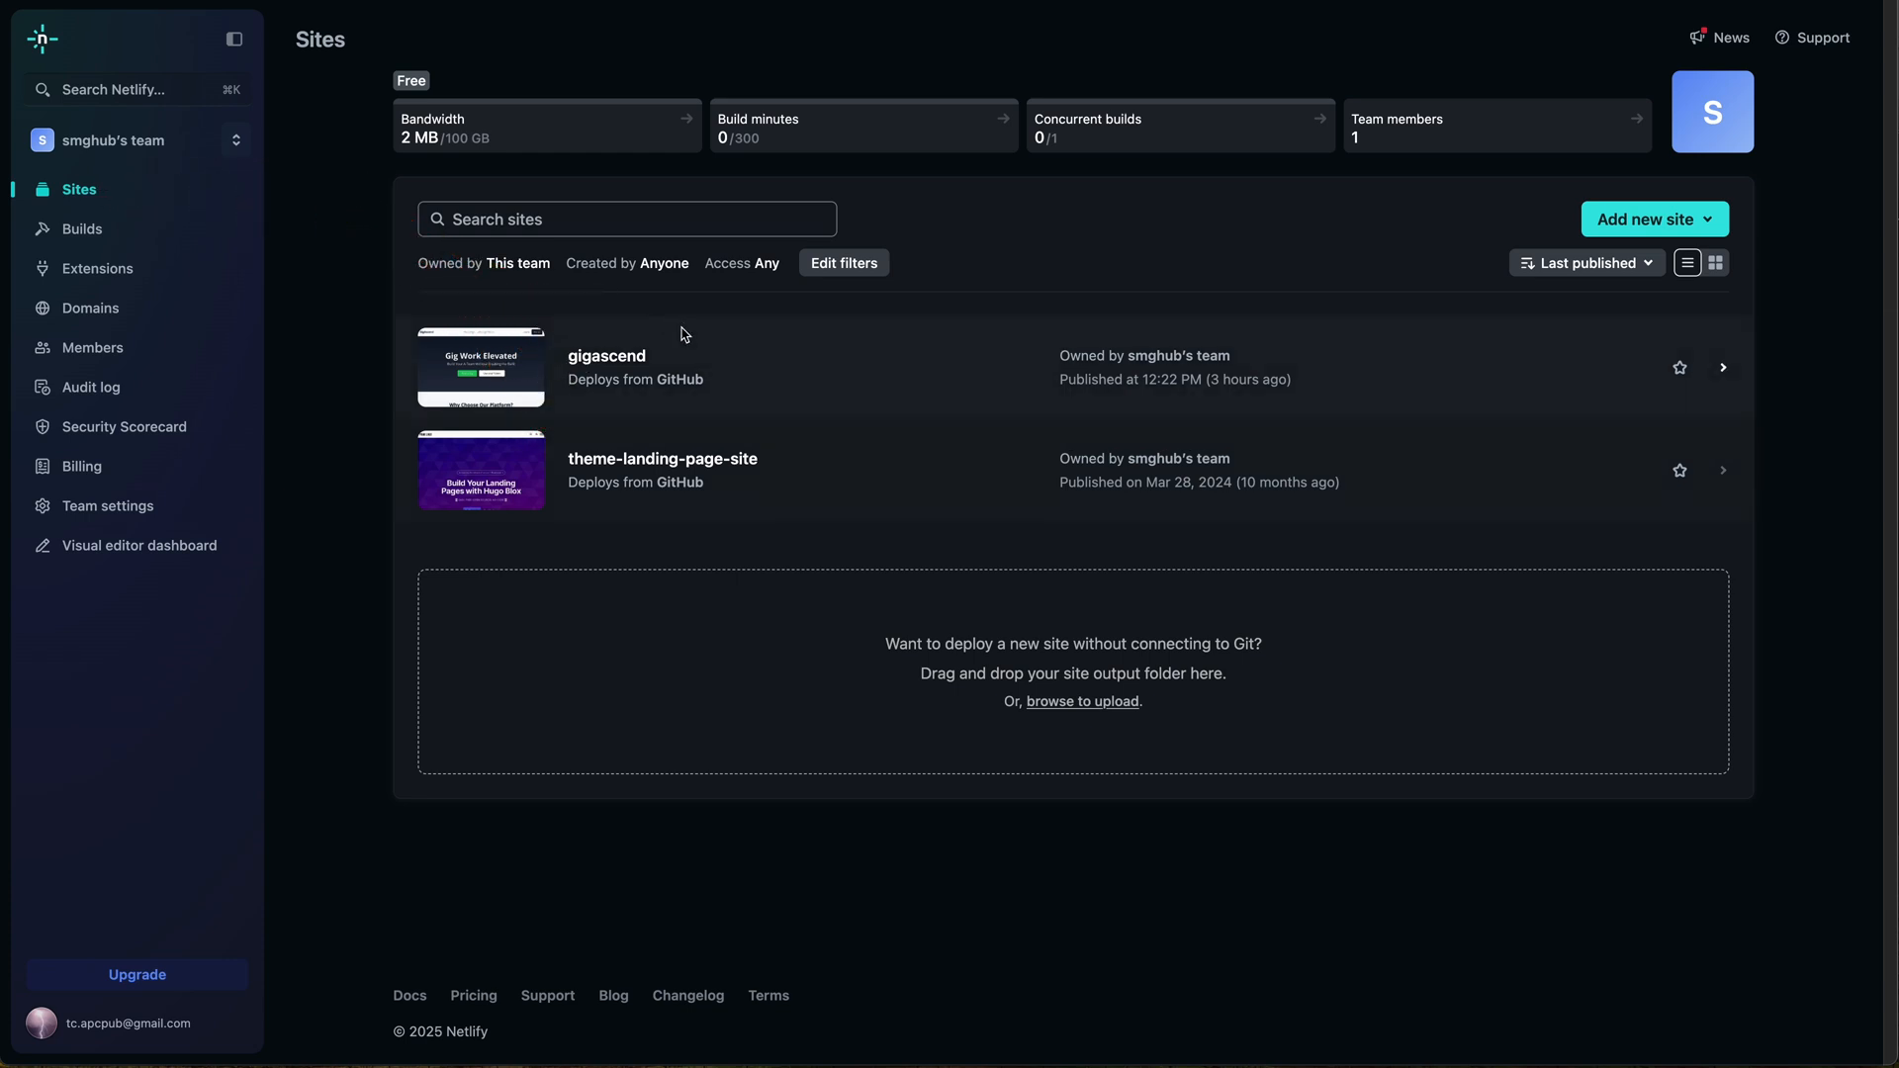
- Start adding a new site by importing an existing project from GitHub
click(1618, 229)
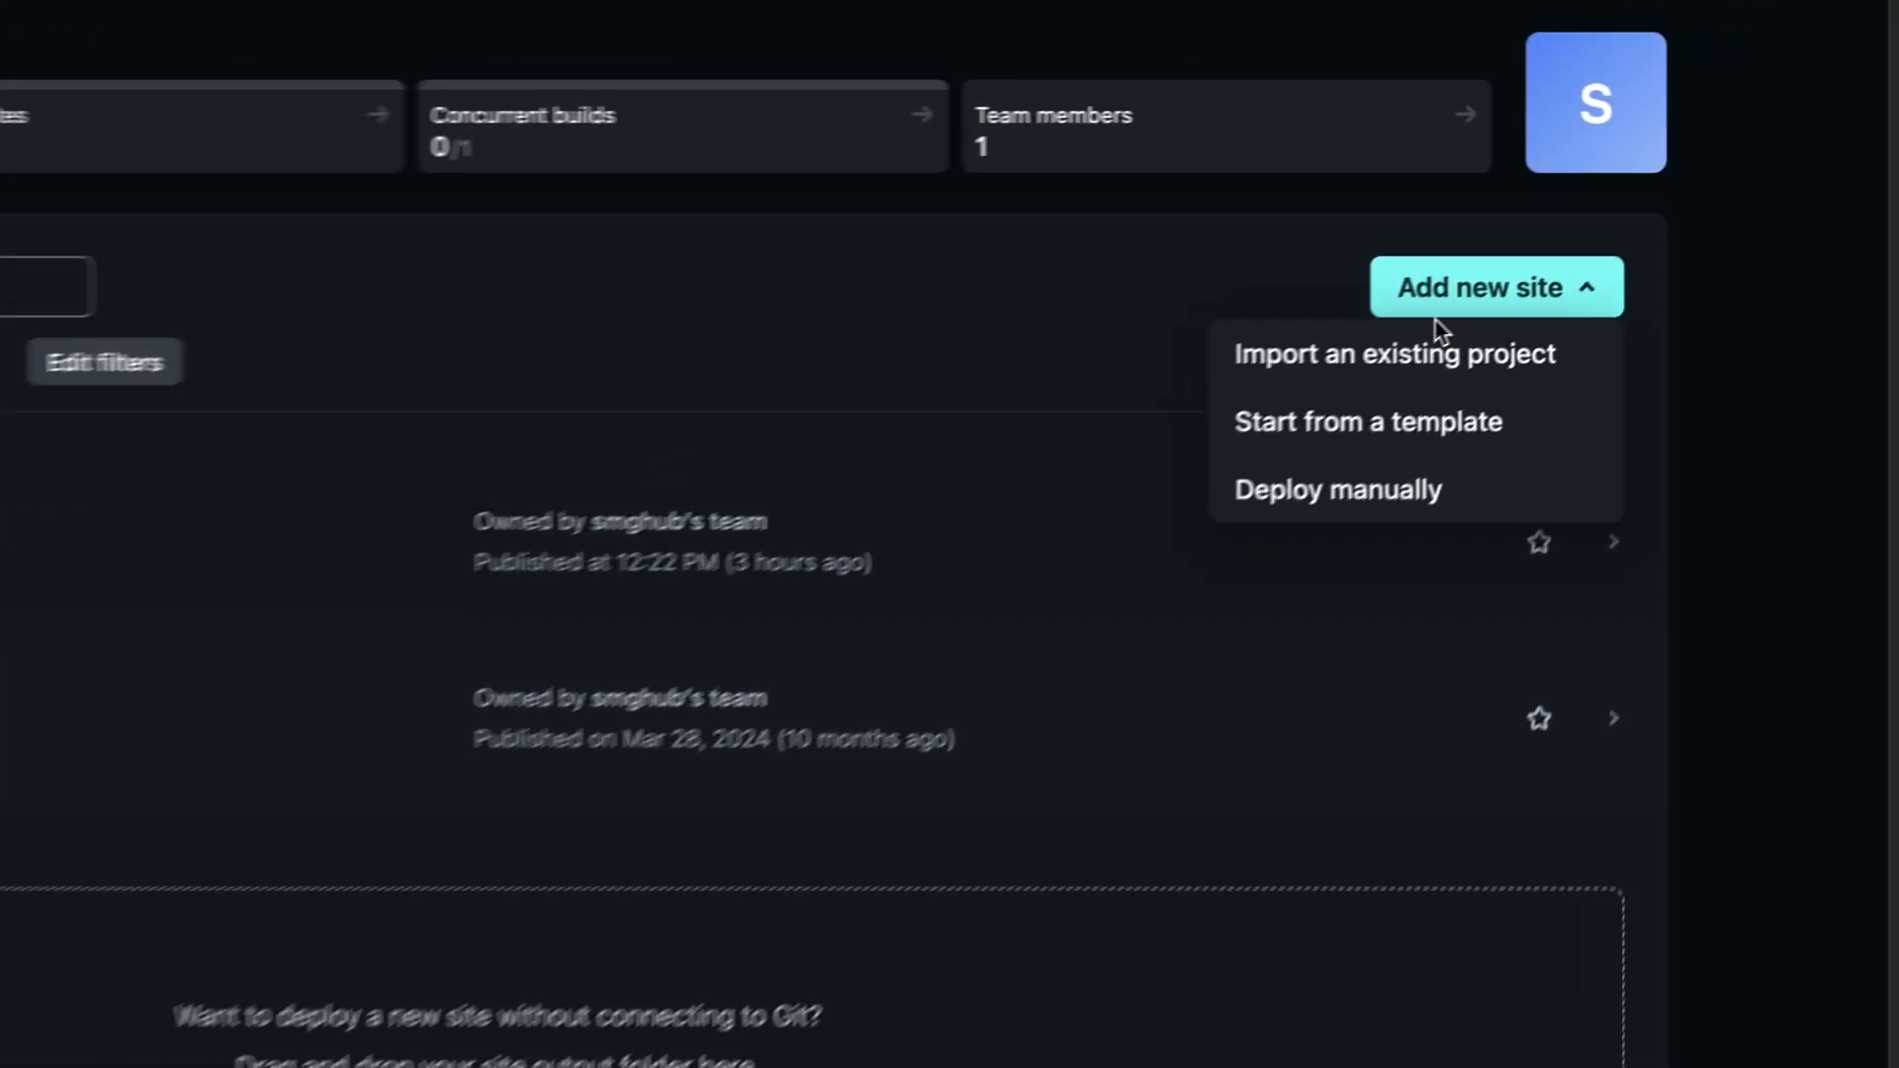
click(1368, 378)
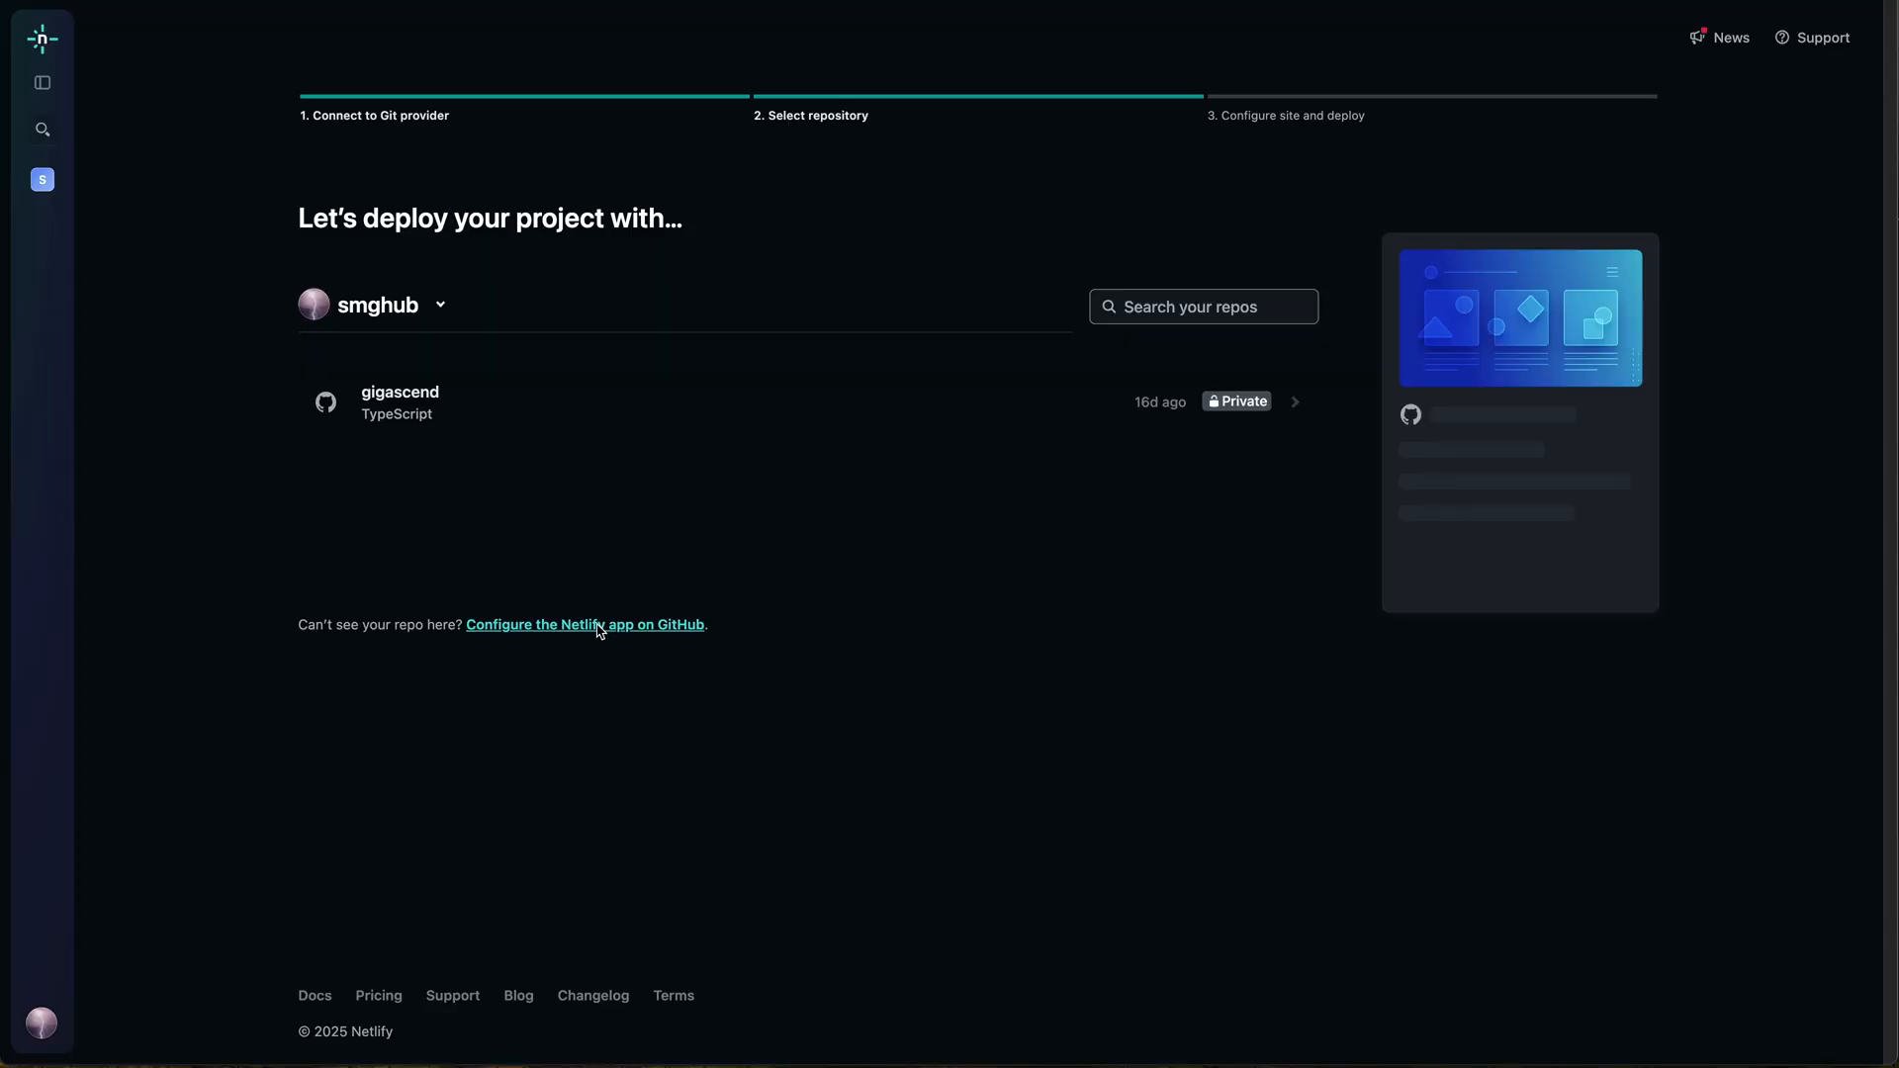
- Configure the Netlify app on GitHub to access only select repositories, and save the repository access
click(599, 627)
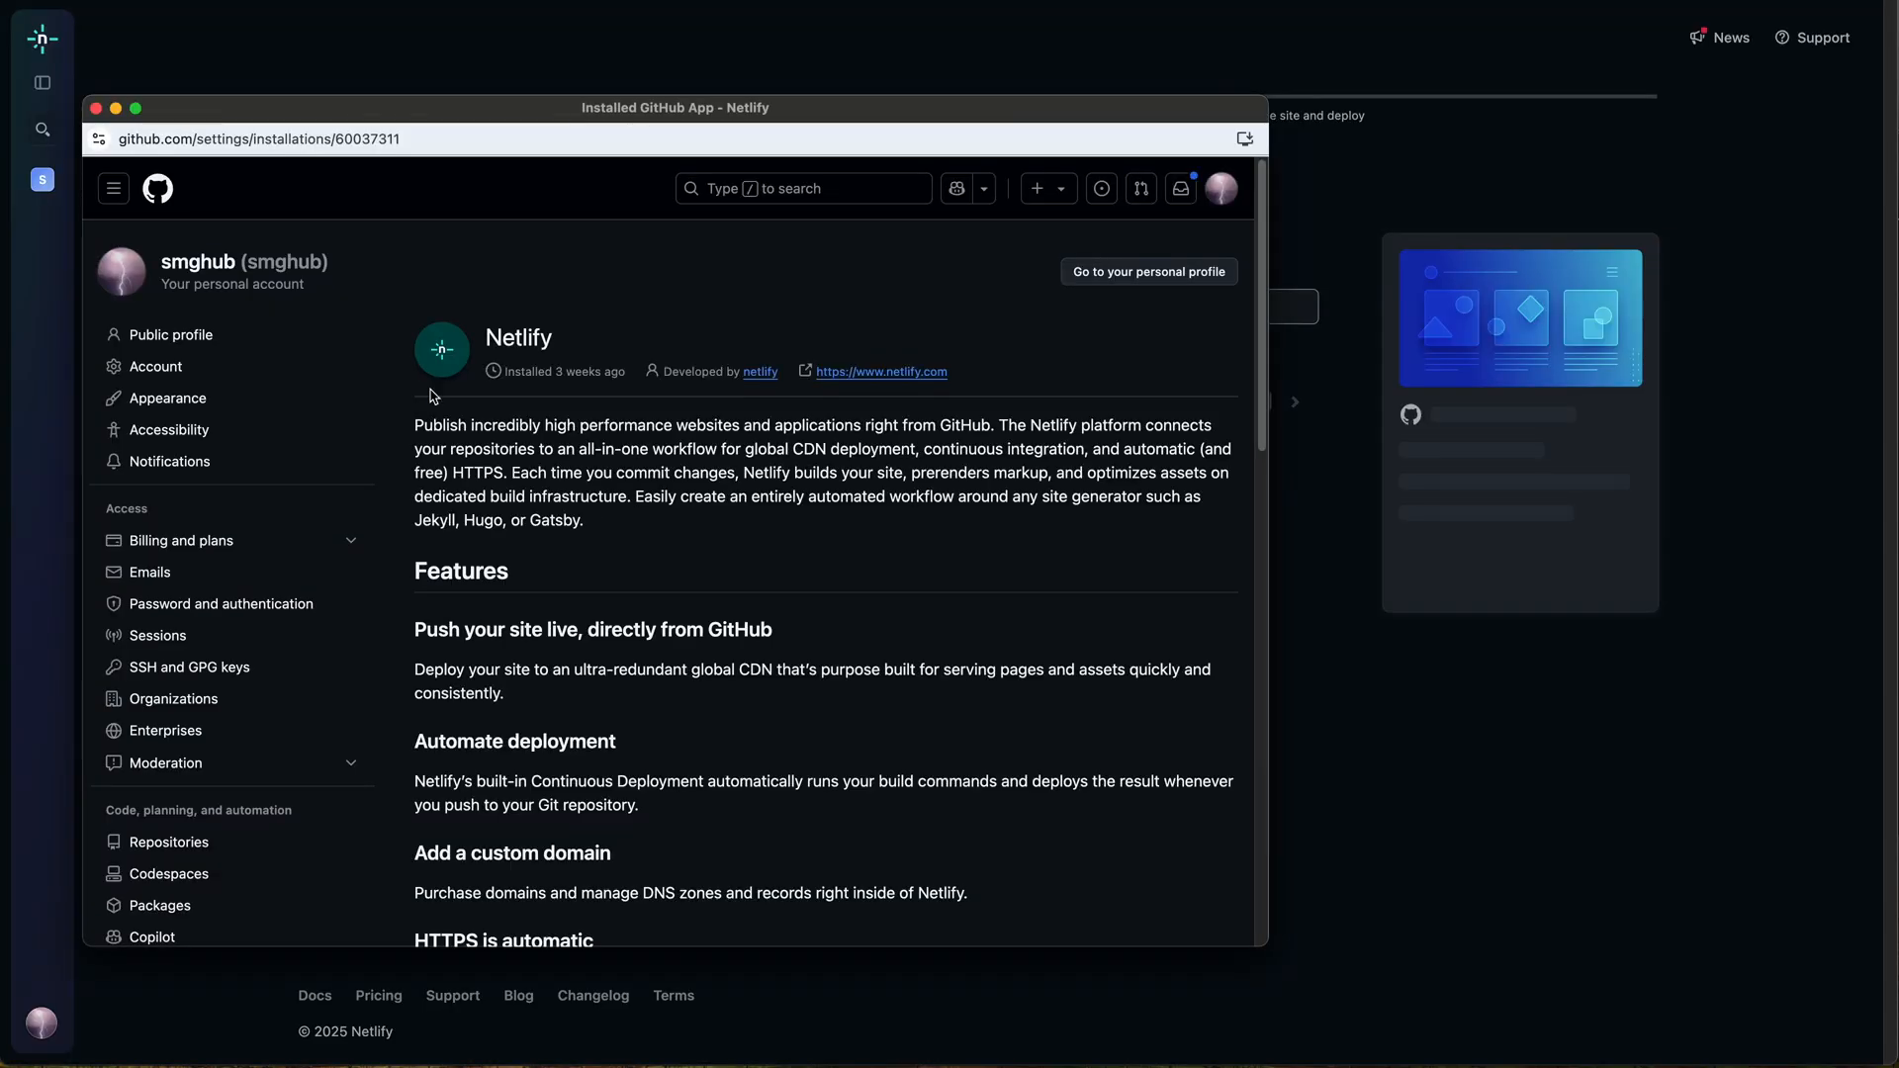
scroll(733, 695, down, 10)
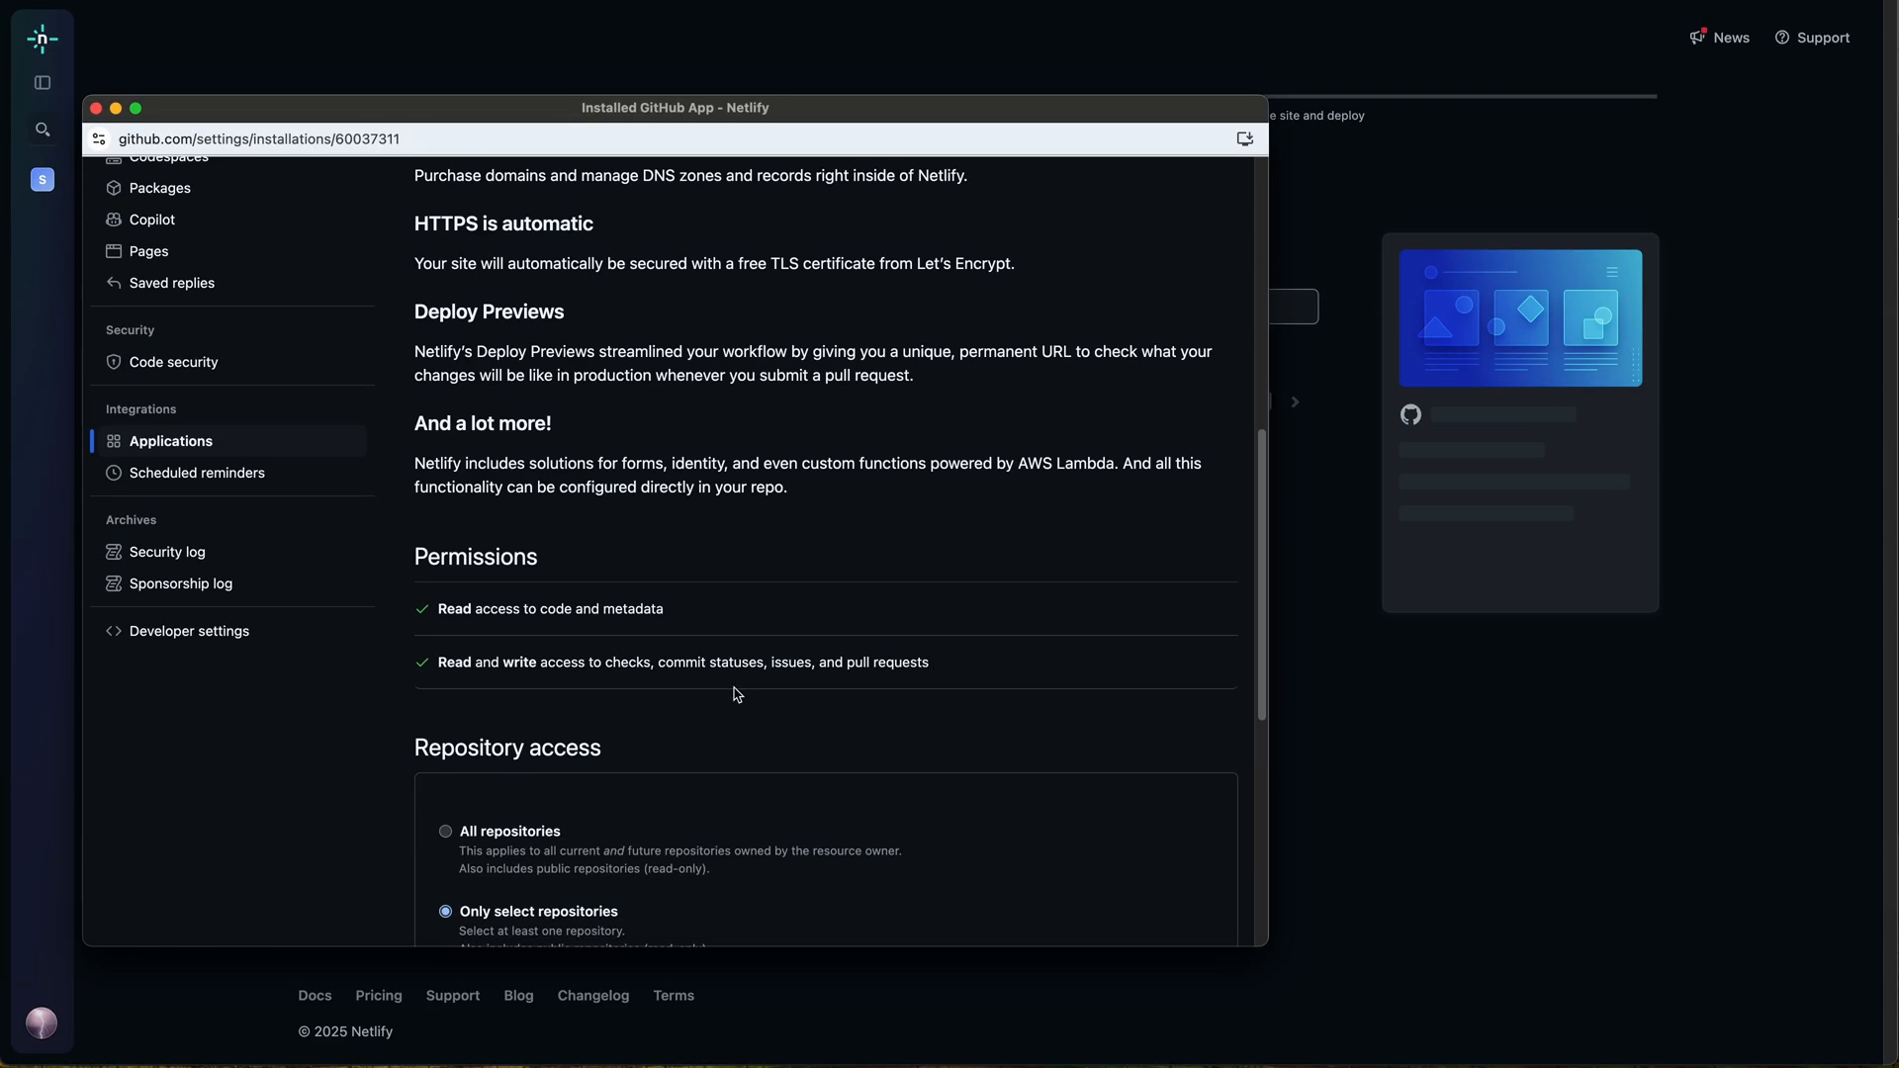
scroll(736, 692, down, 4)
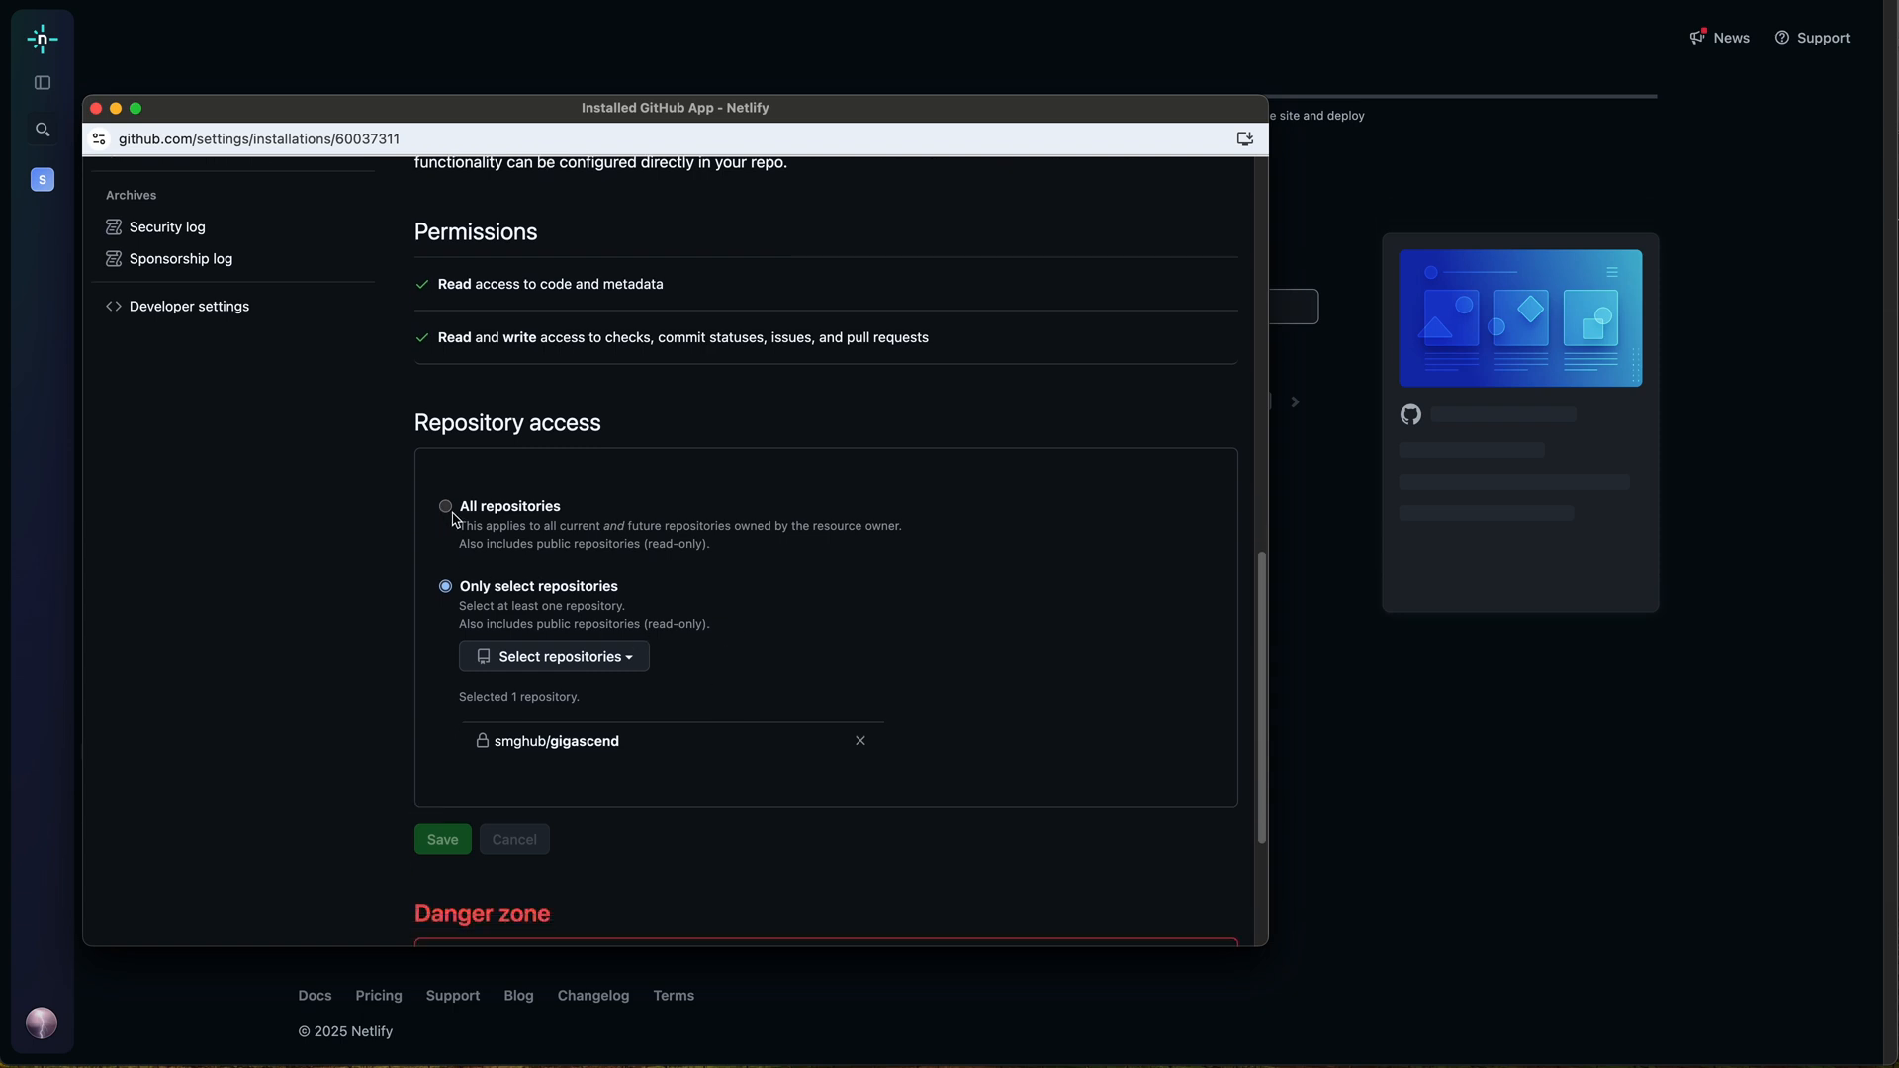
click(445, 507)
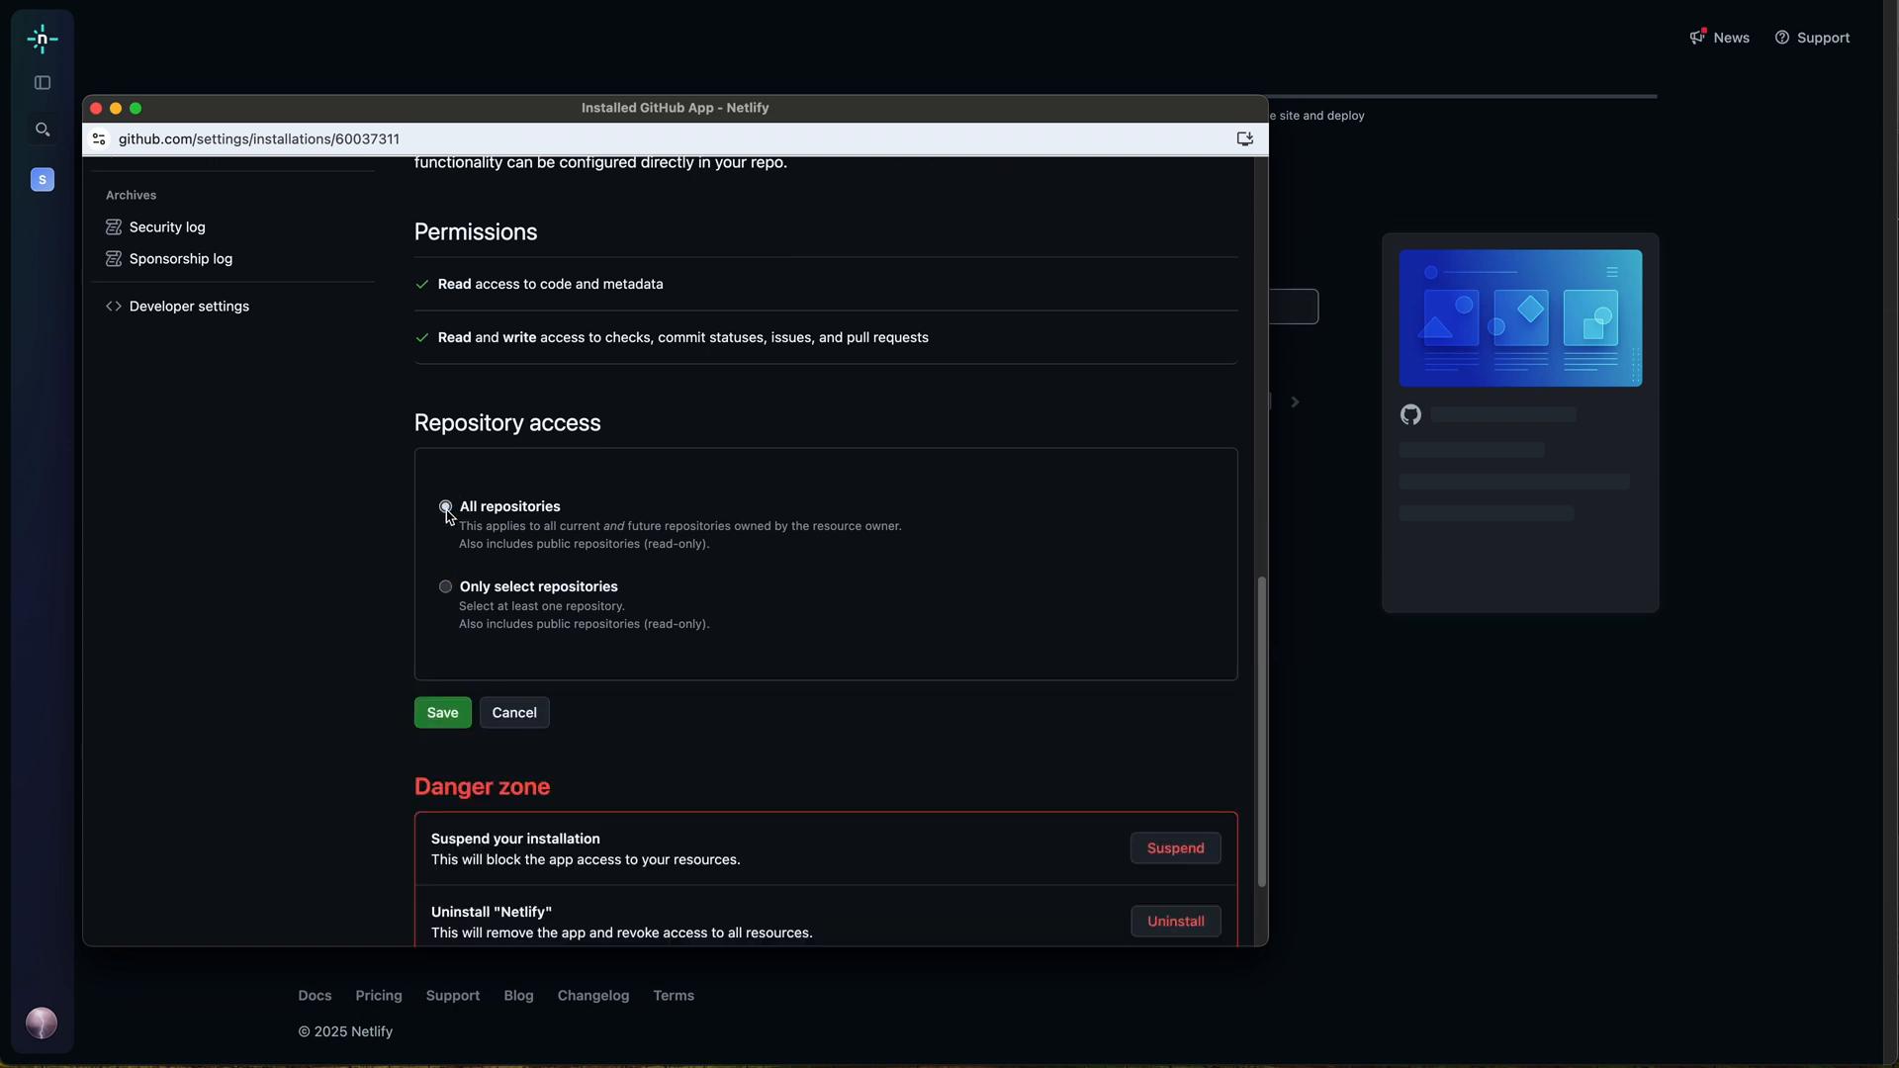
click(445, 587)
click(444, 857)
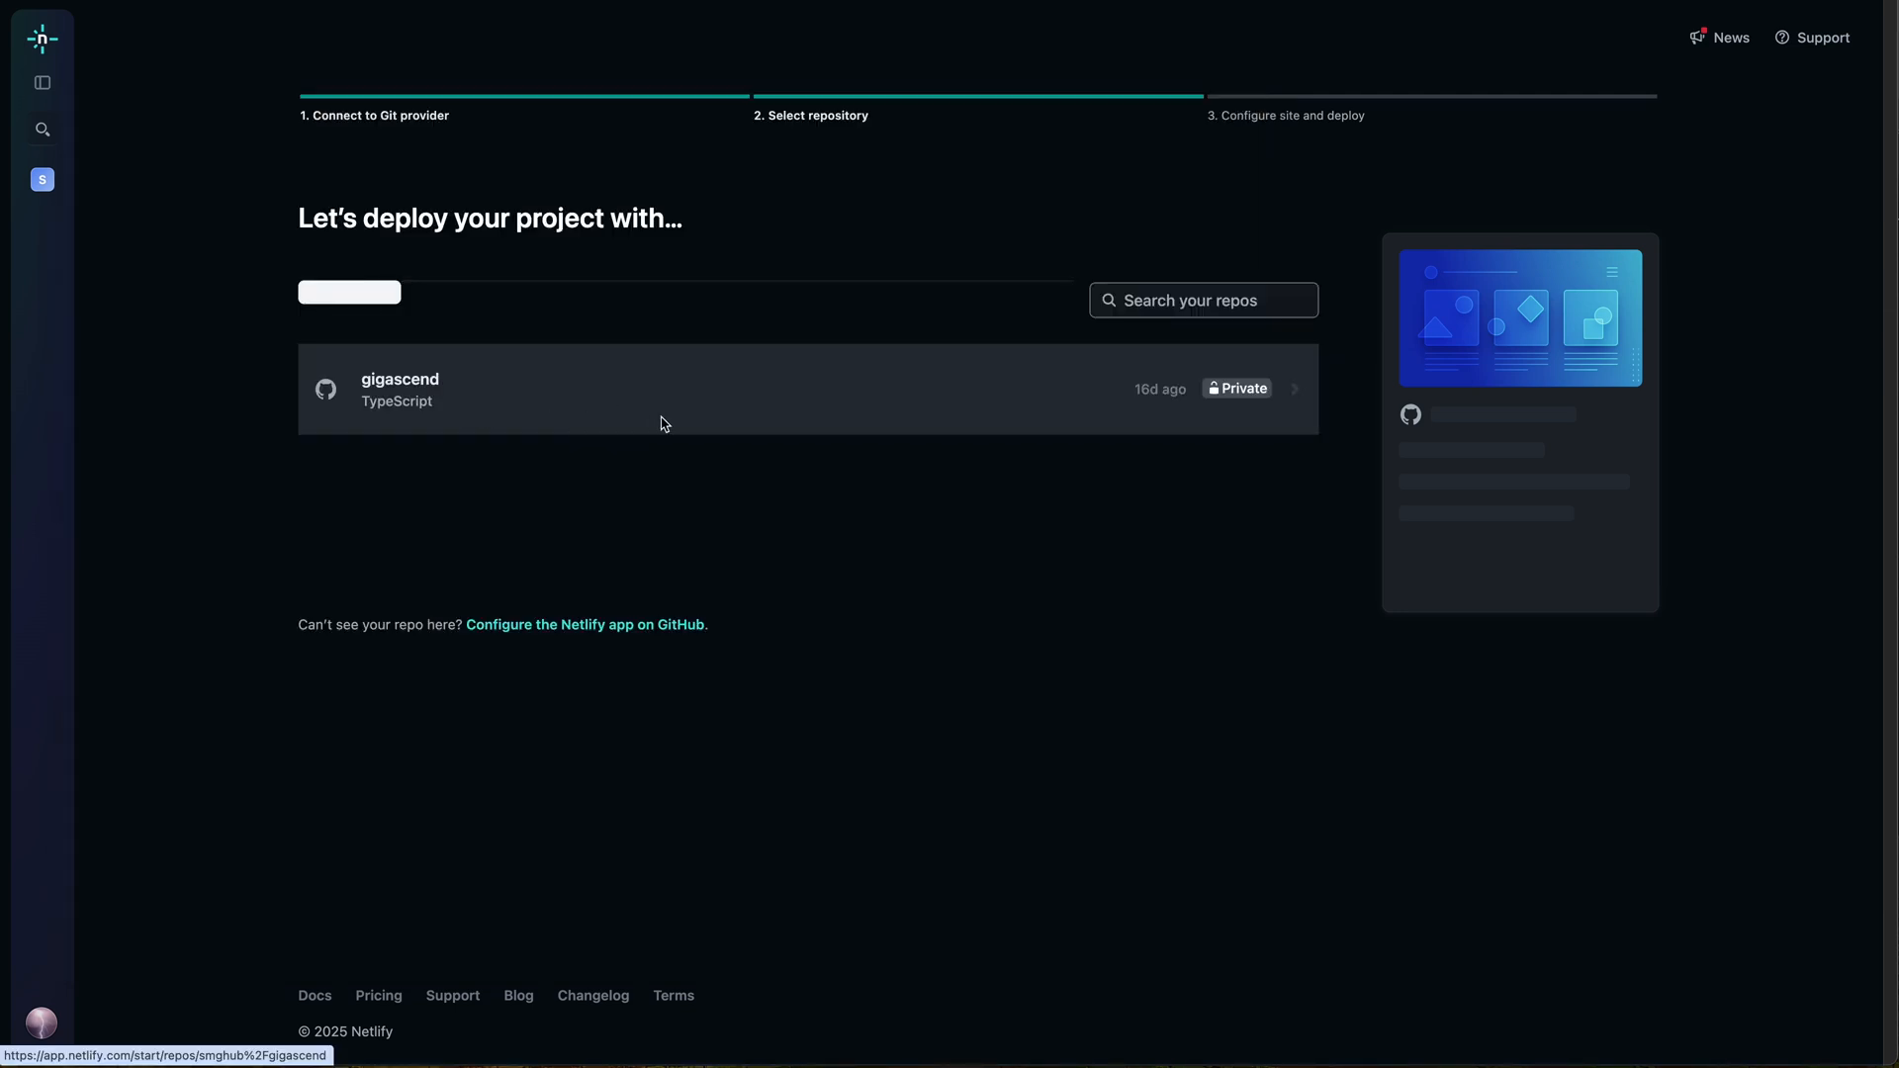
- Choose the gigascend repository for deployment and review its branch, build command, publish directory and environment variable settings
click(773, 403)
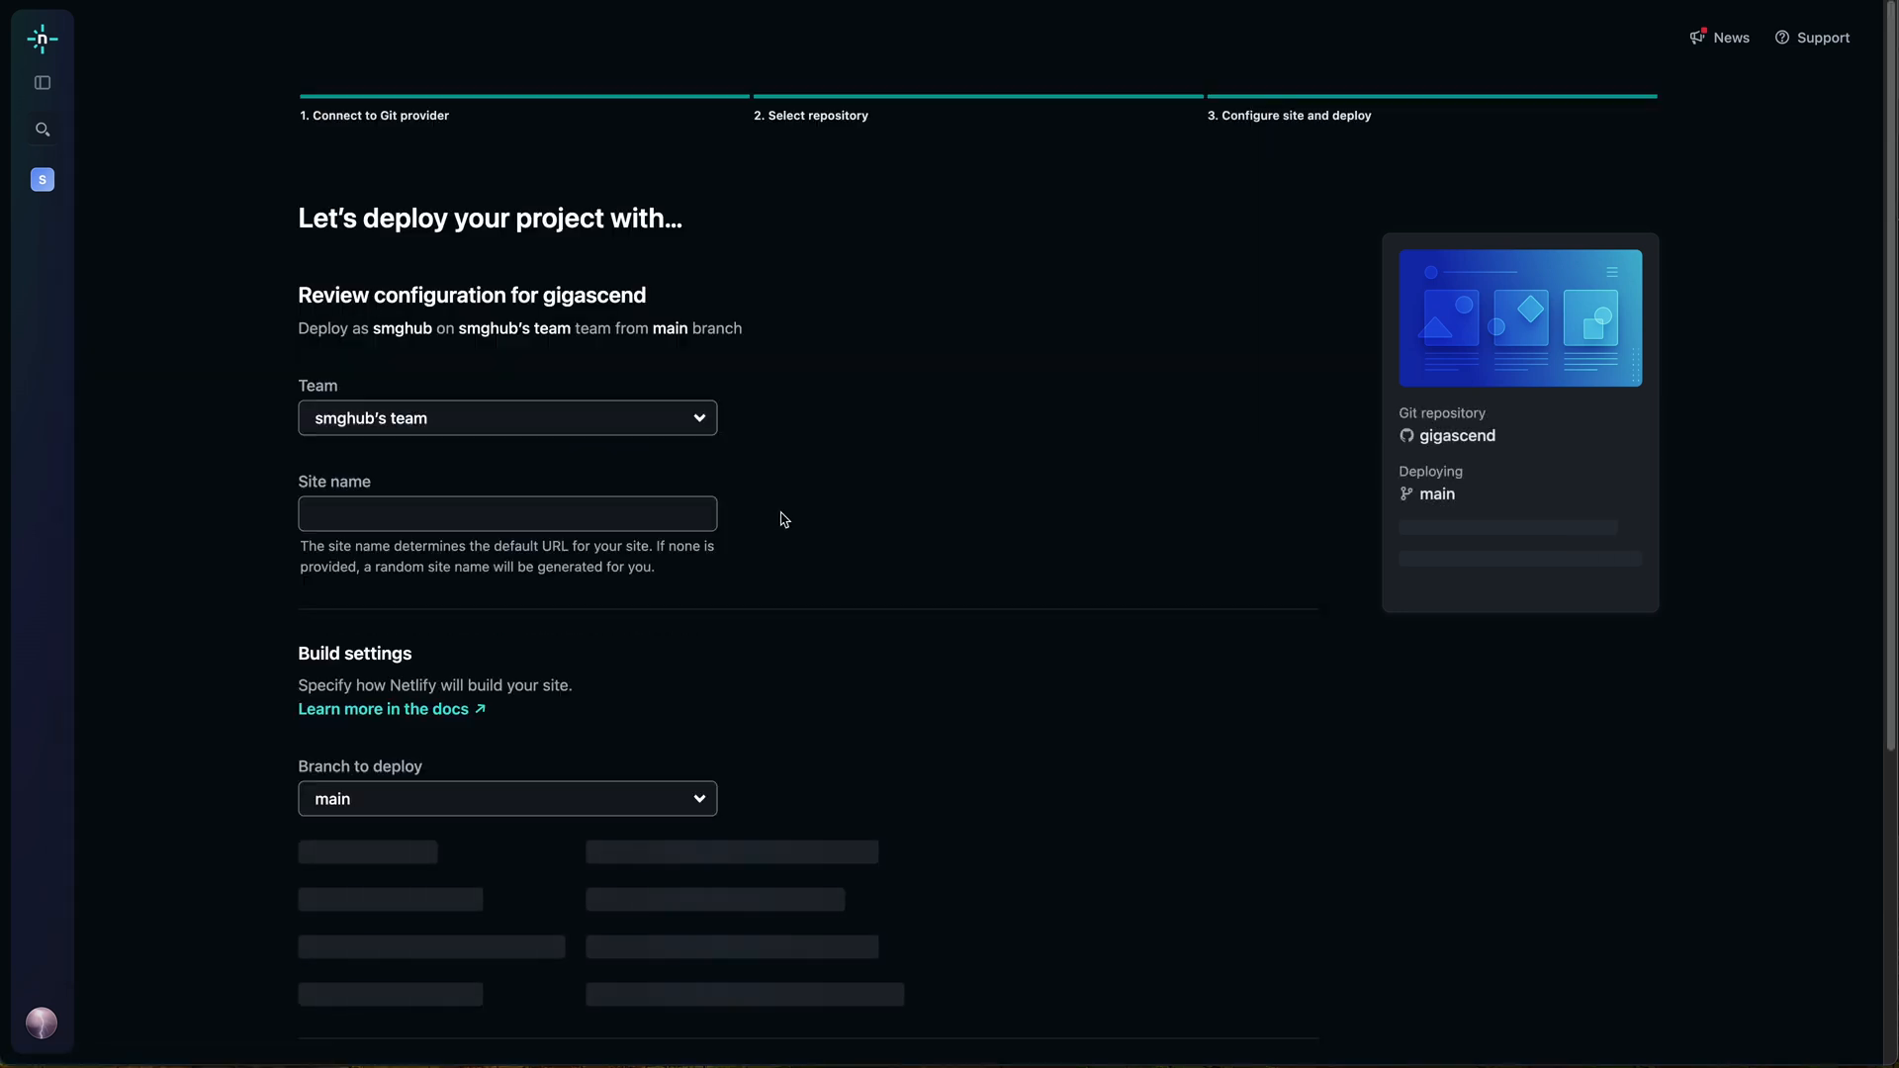
scroll(831, 584, down, 8)
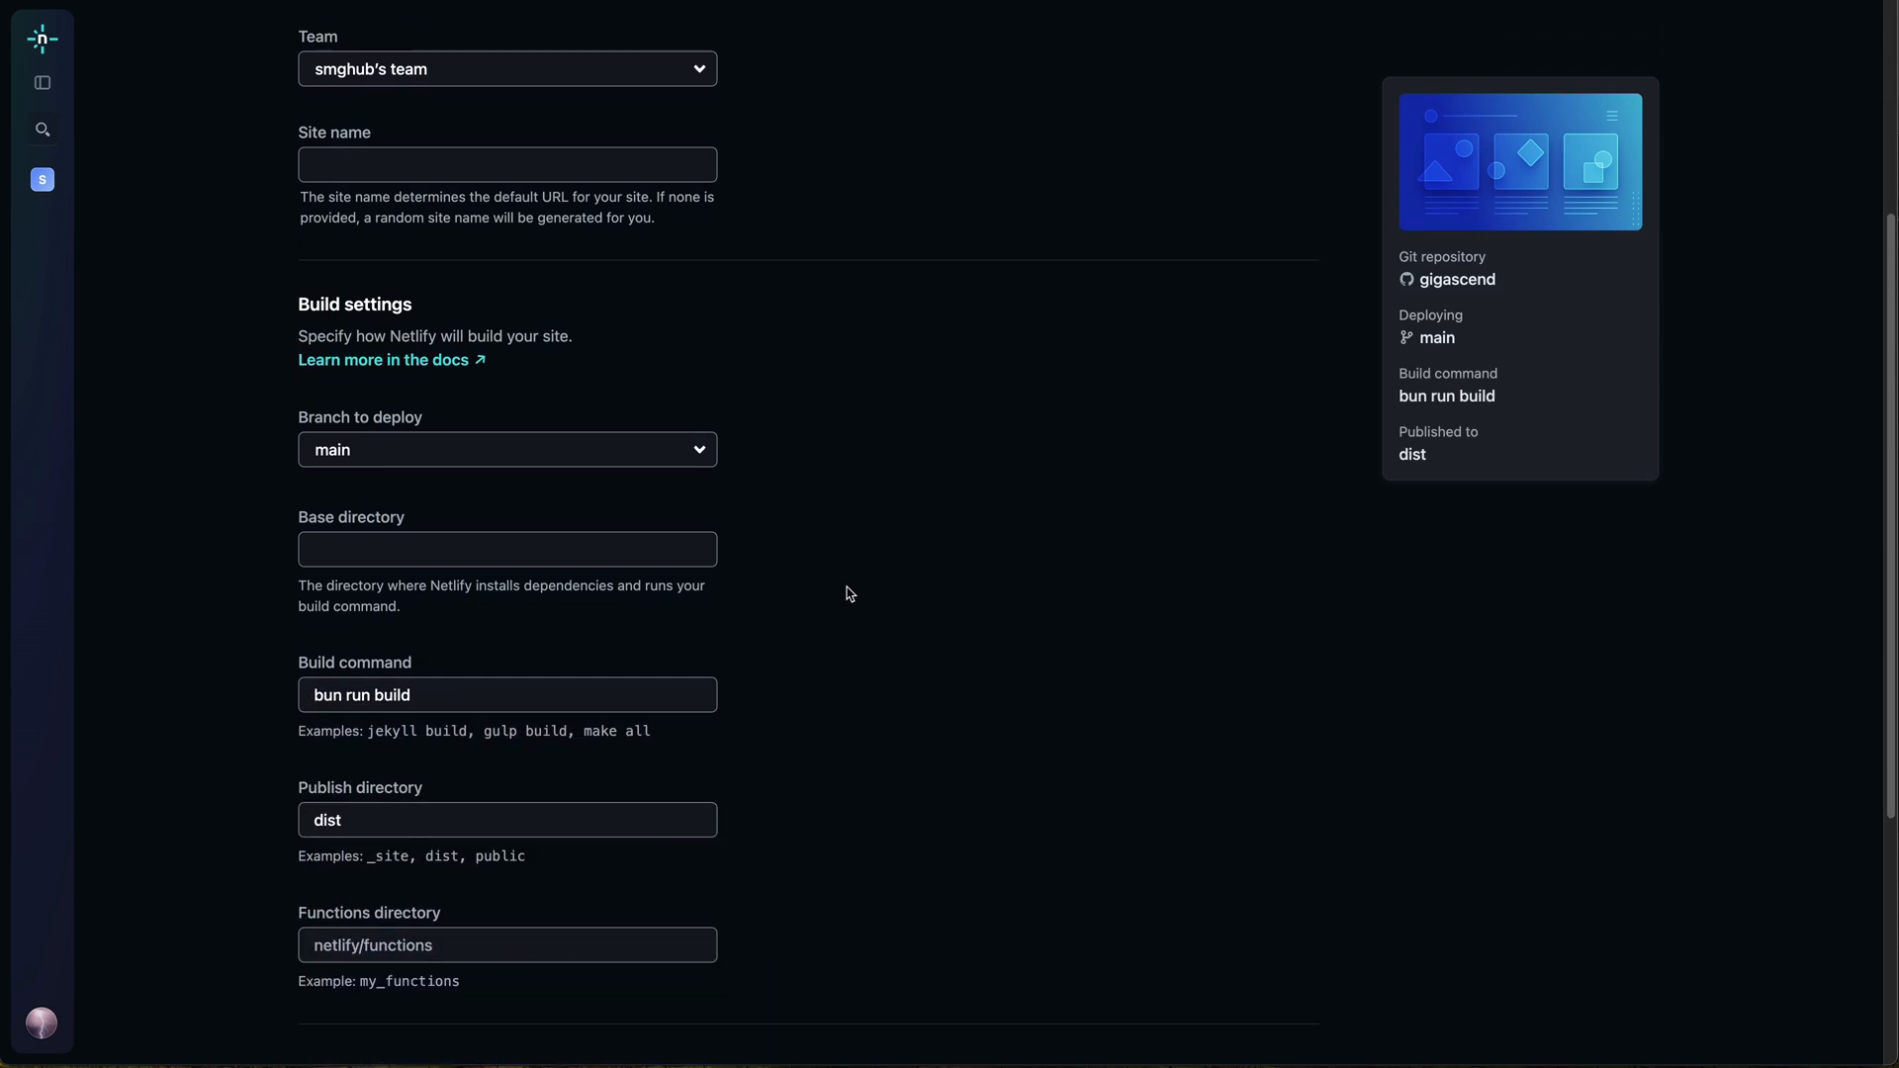
scroll(849, 593, up, 8)
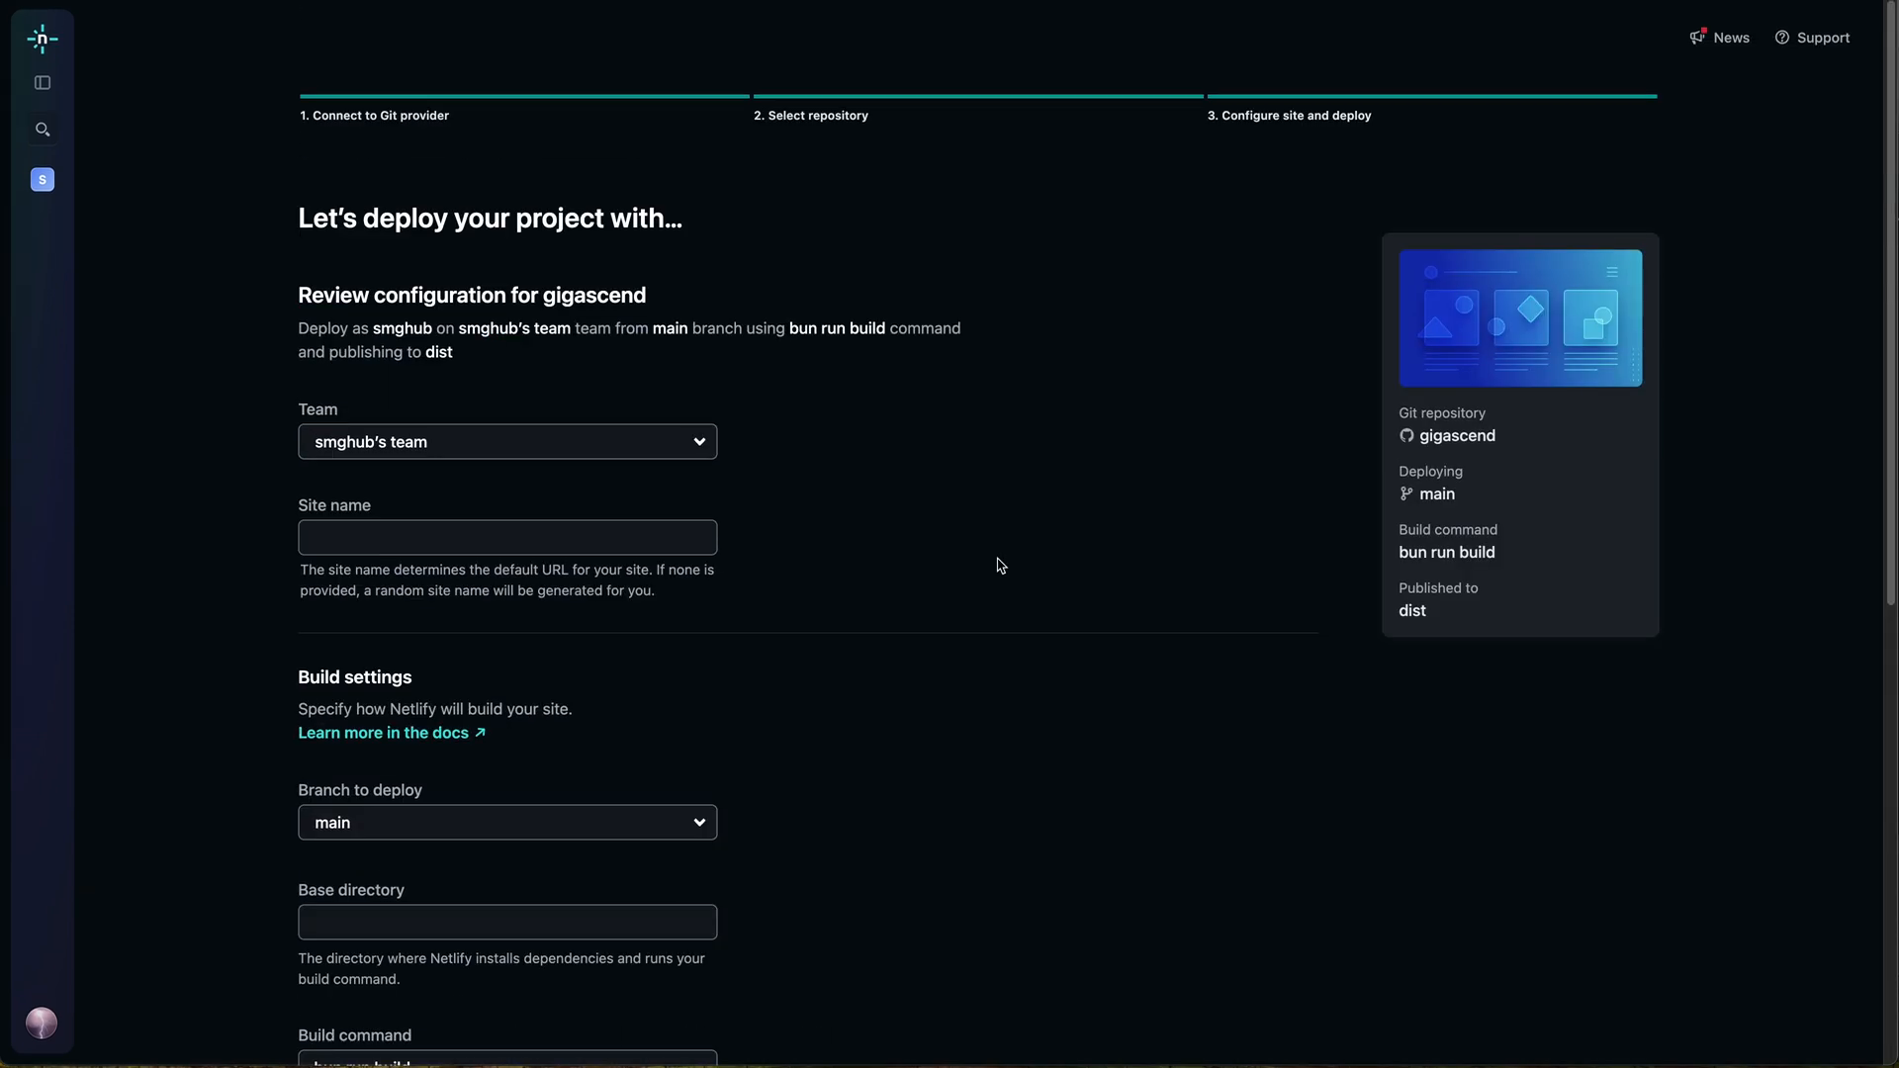
scroll(999, 566, down, 6)
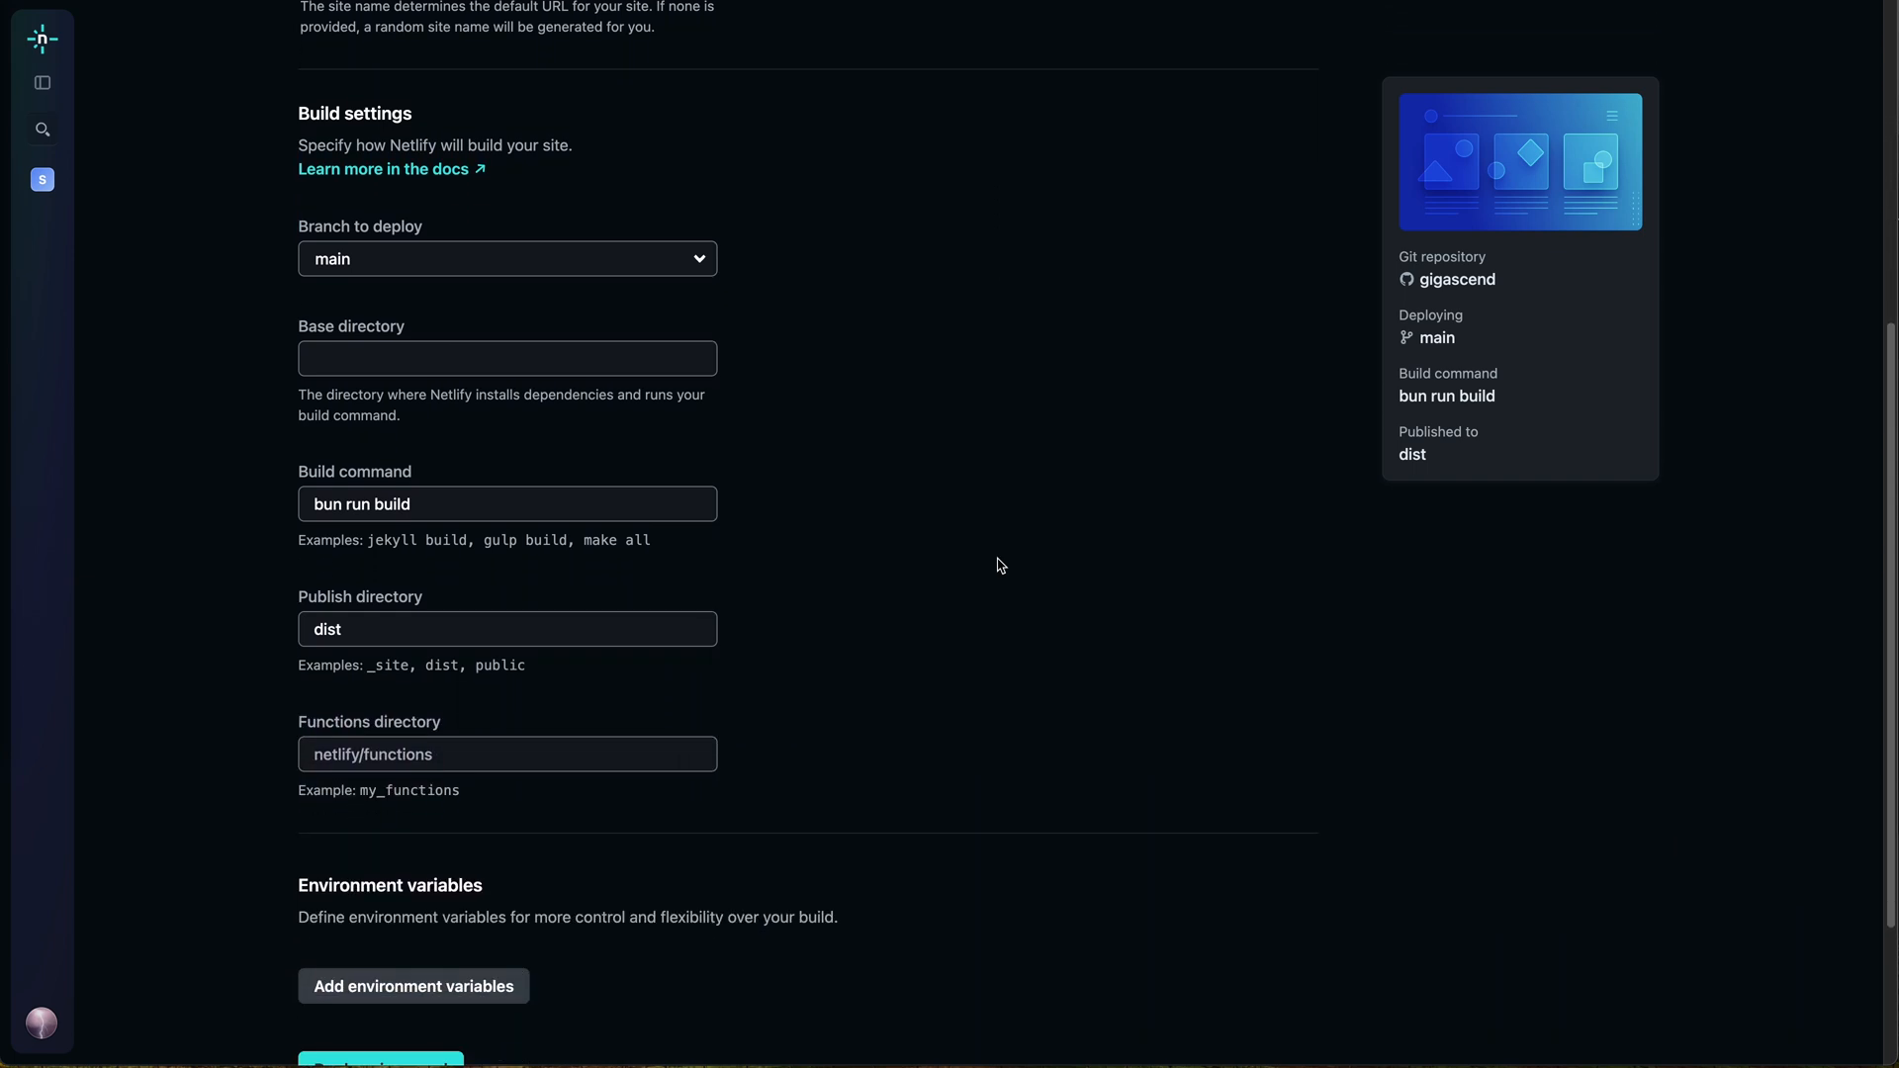
scroll(999, 566, down, 3)
- Enter gigascend as the site name in the new site's configuration
scroll(999, 566, up, 7)
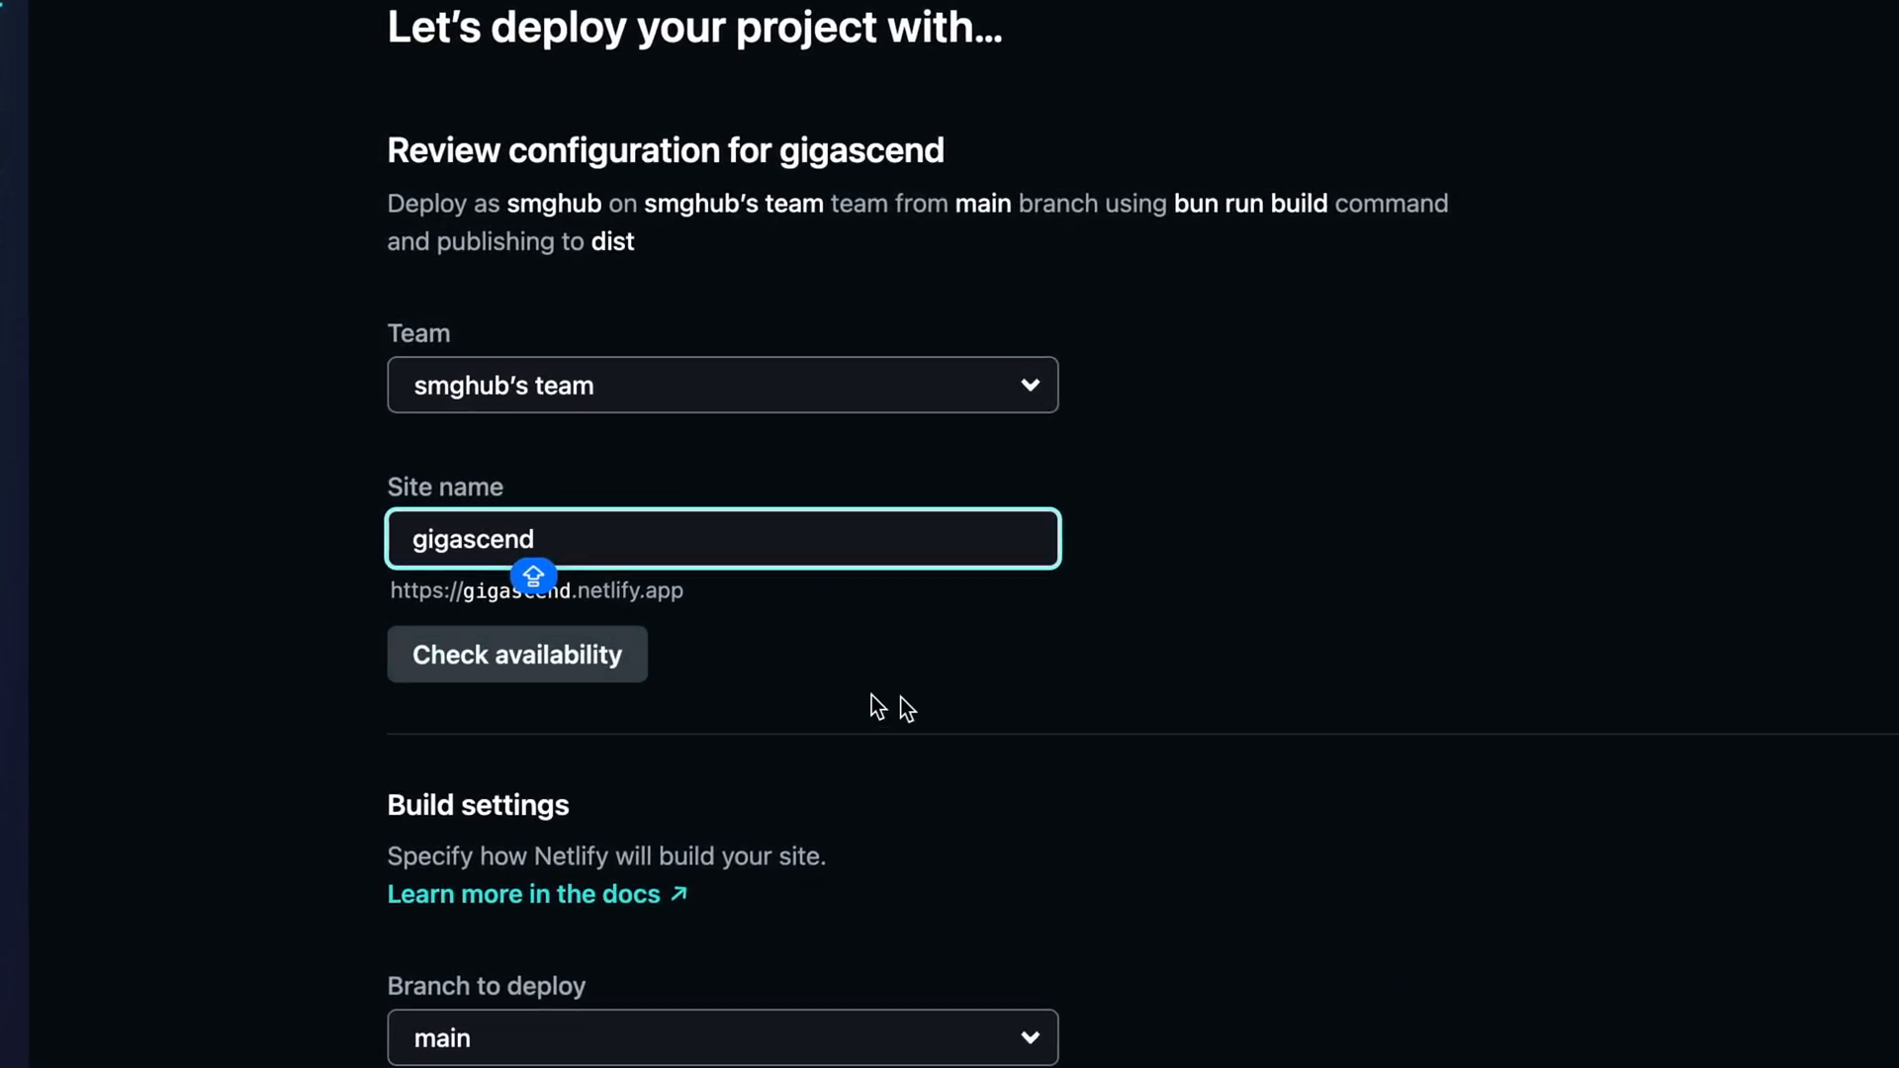
click(965, 712)
mouse_move(709, 731)
mouse_down()
mouse_move(474, 649)
mouse_move(602, 603)
mouse_move(643, 628)
mouse_up()
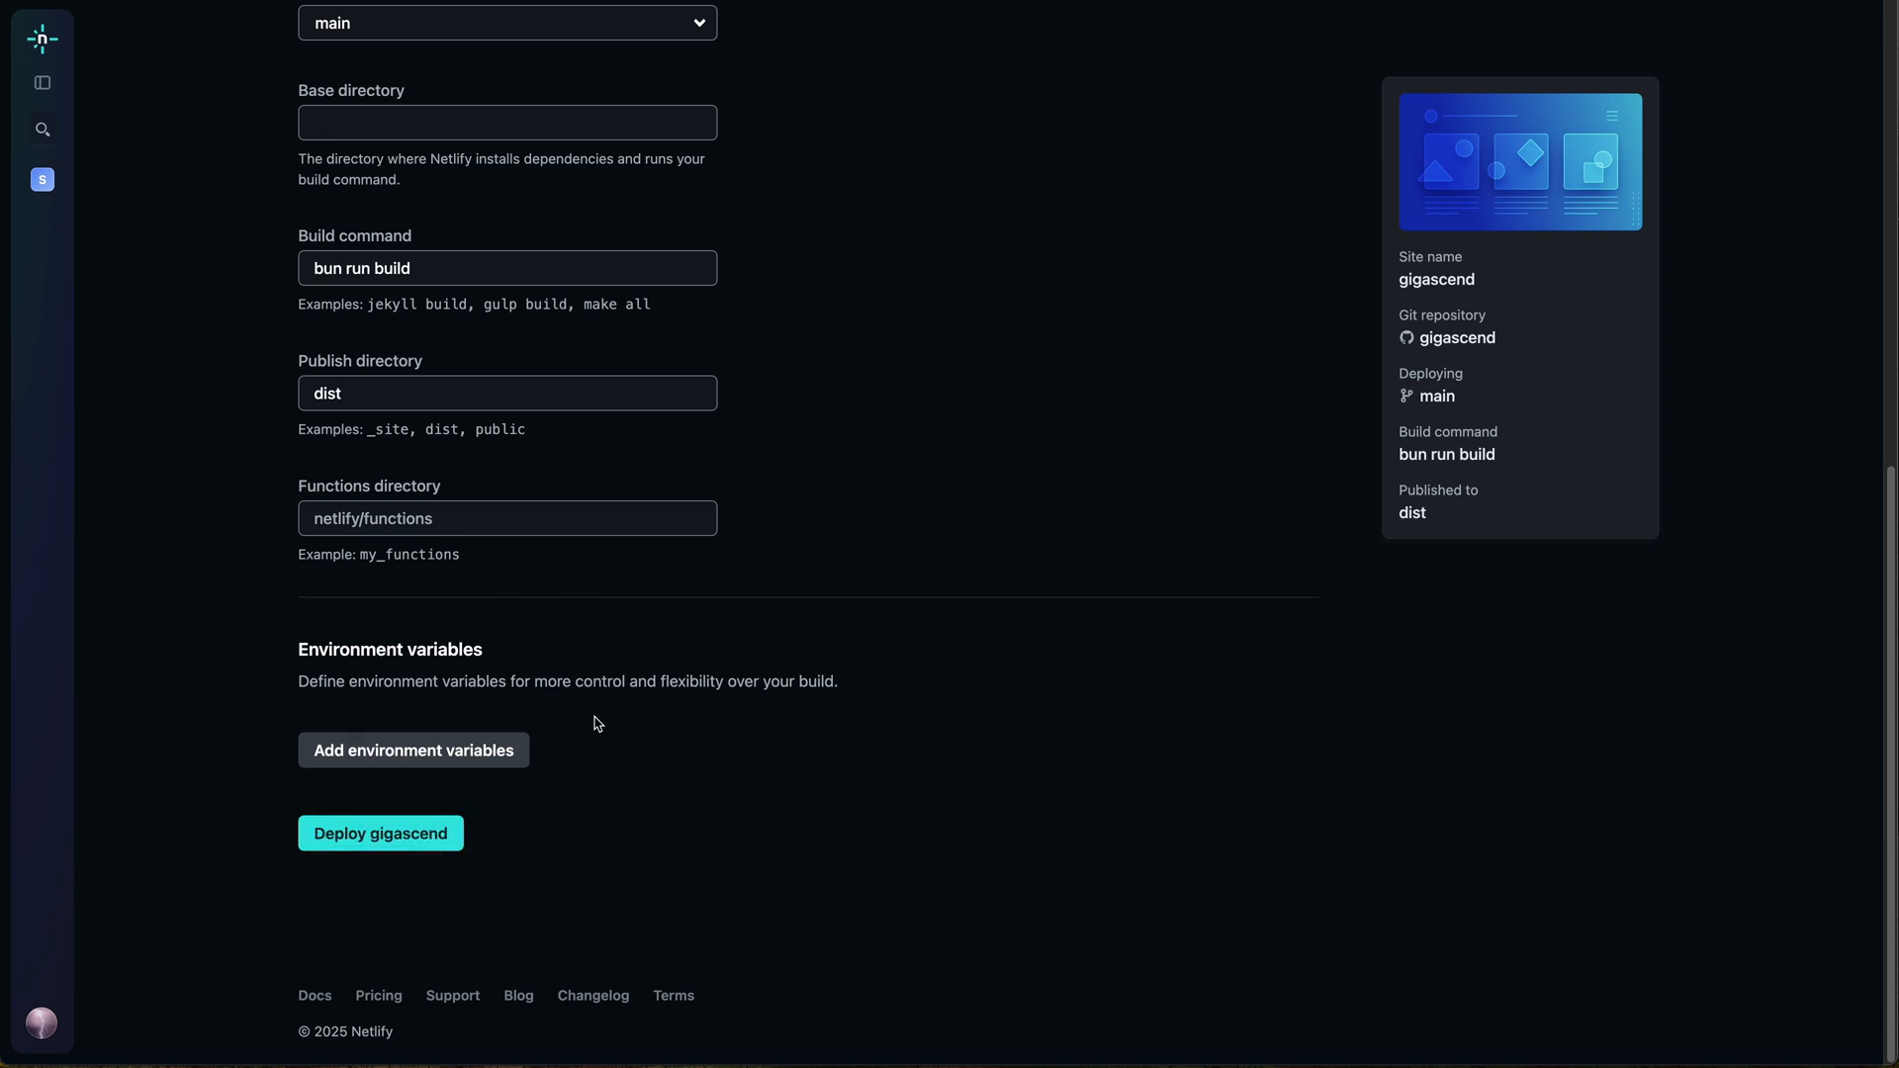
- Go to the existing gigascend site's deploys and trigger a new site deploy without clearing the cache
click(87, 191)
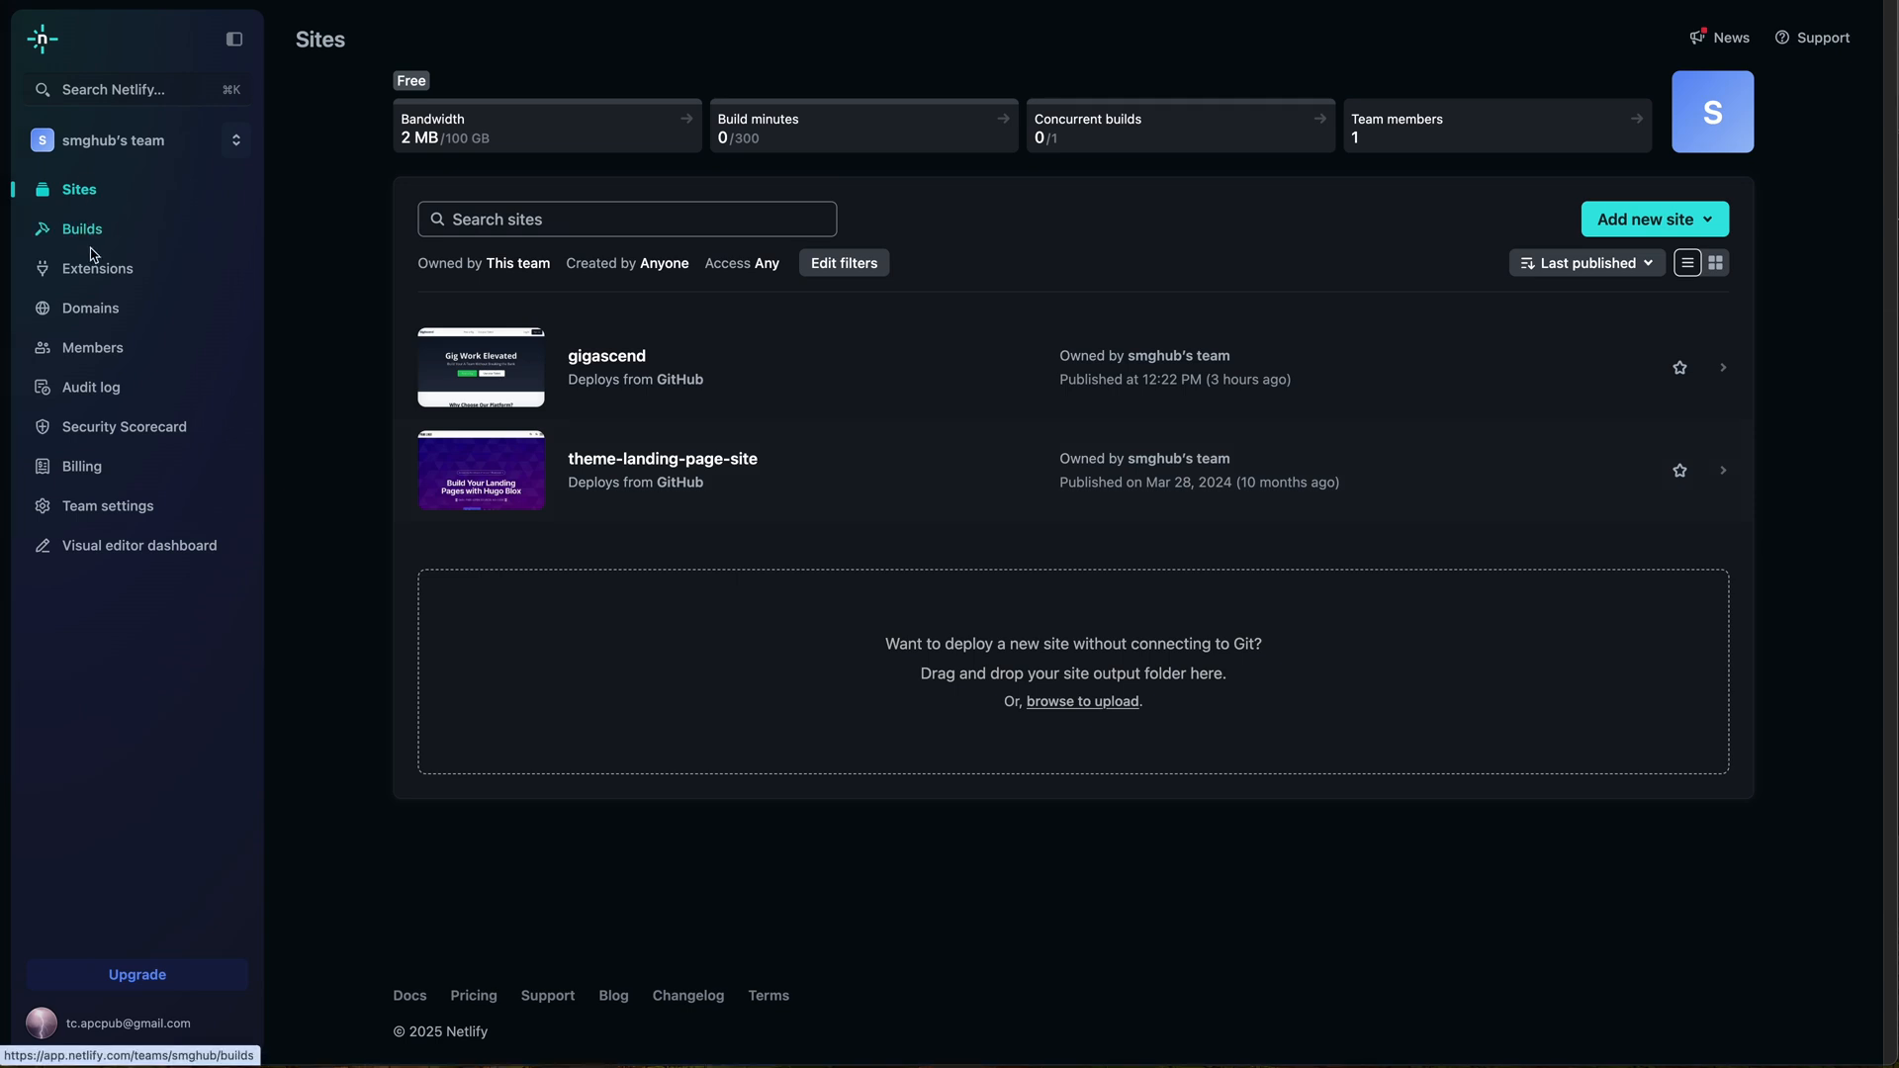
click(635, 396)
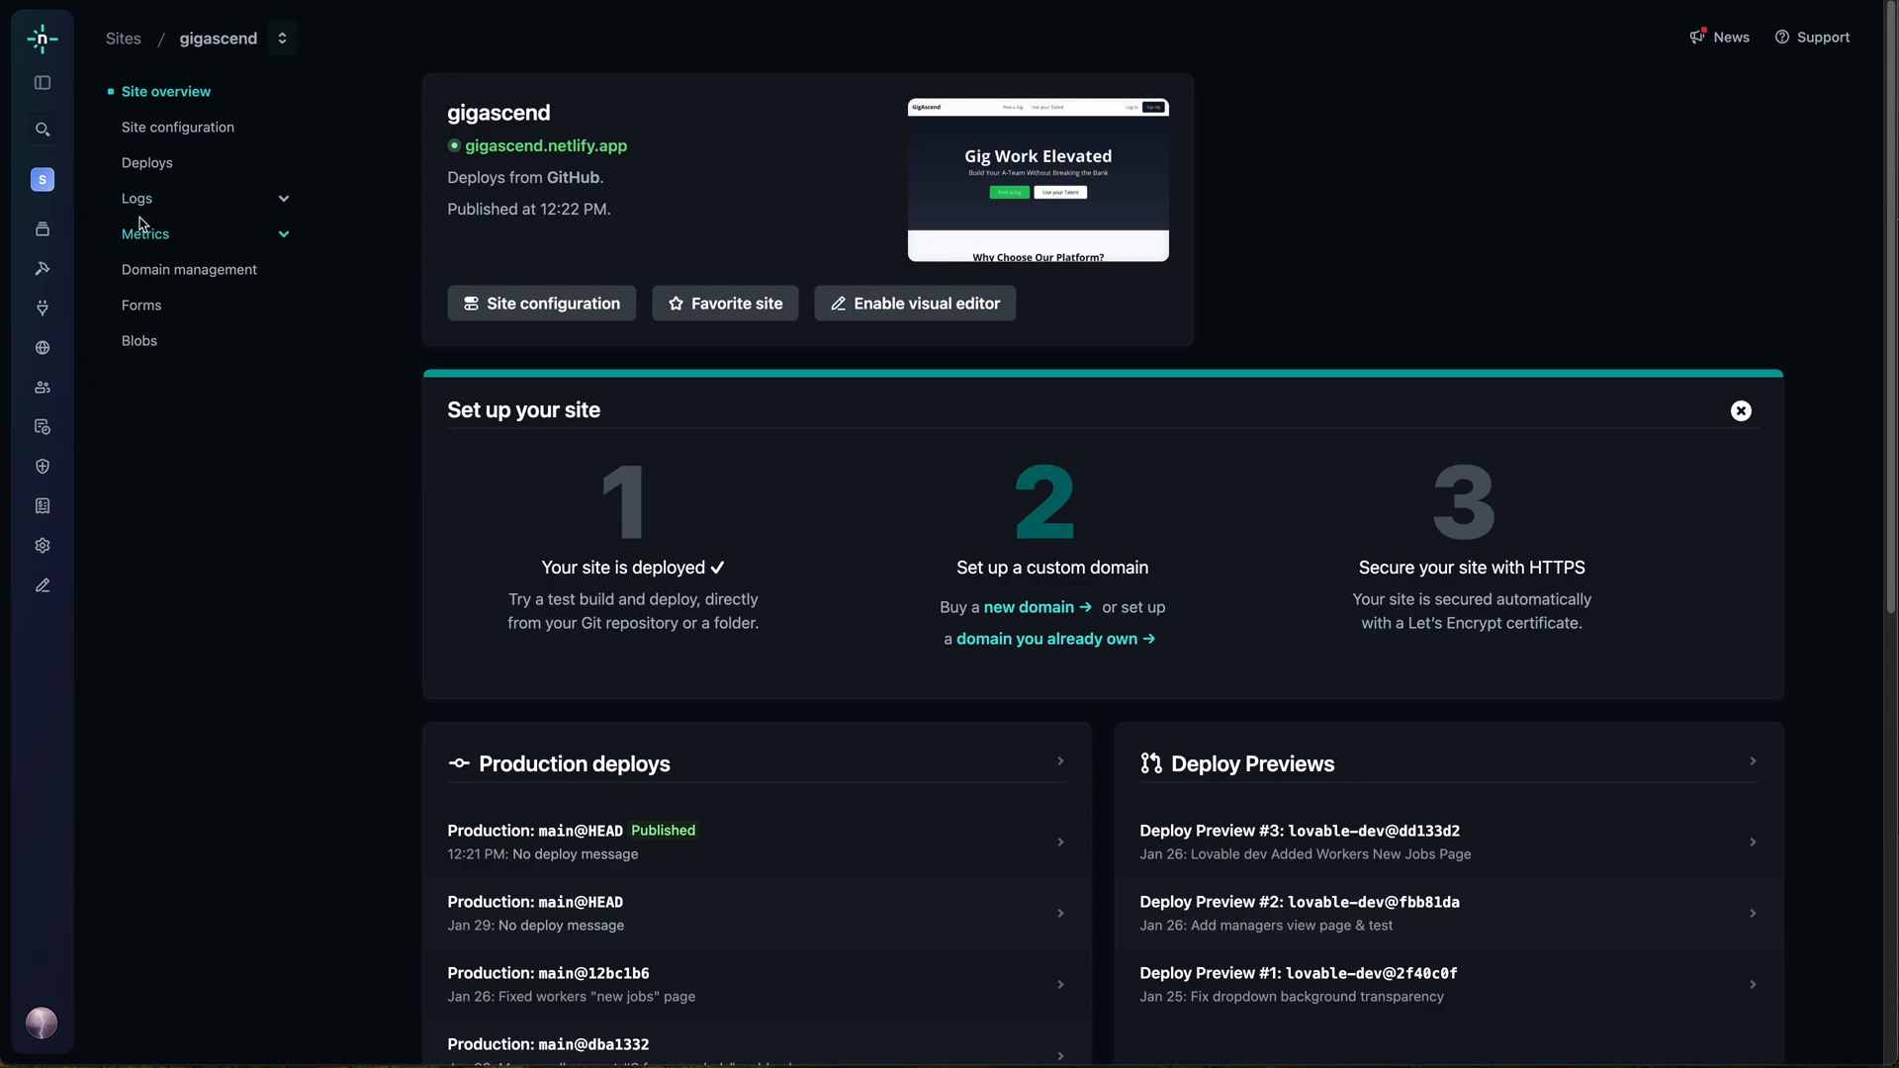
click(144, 164)
click(1654, 404)
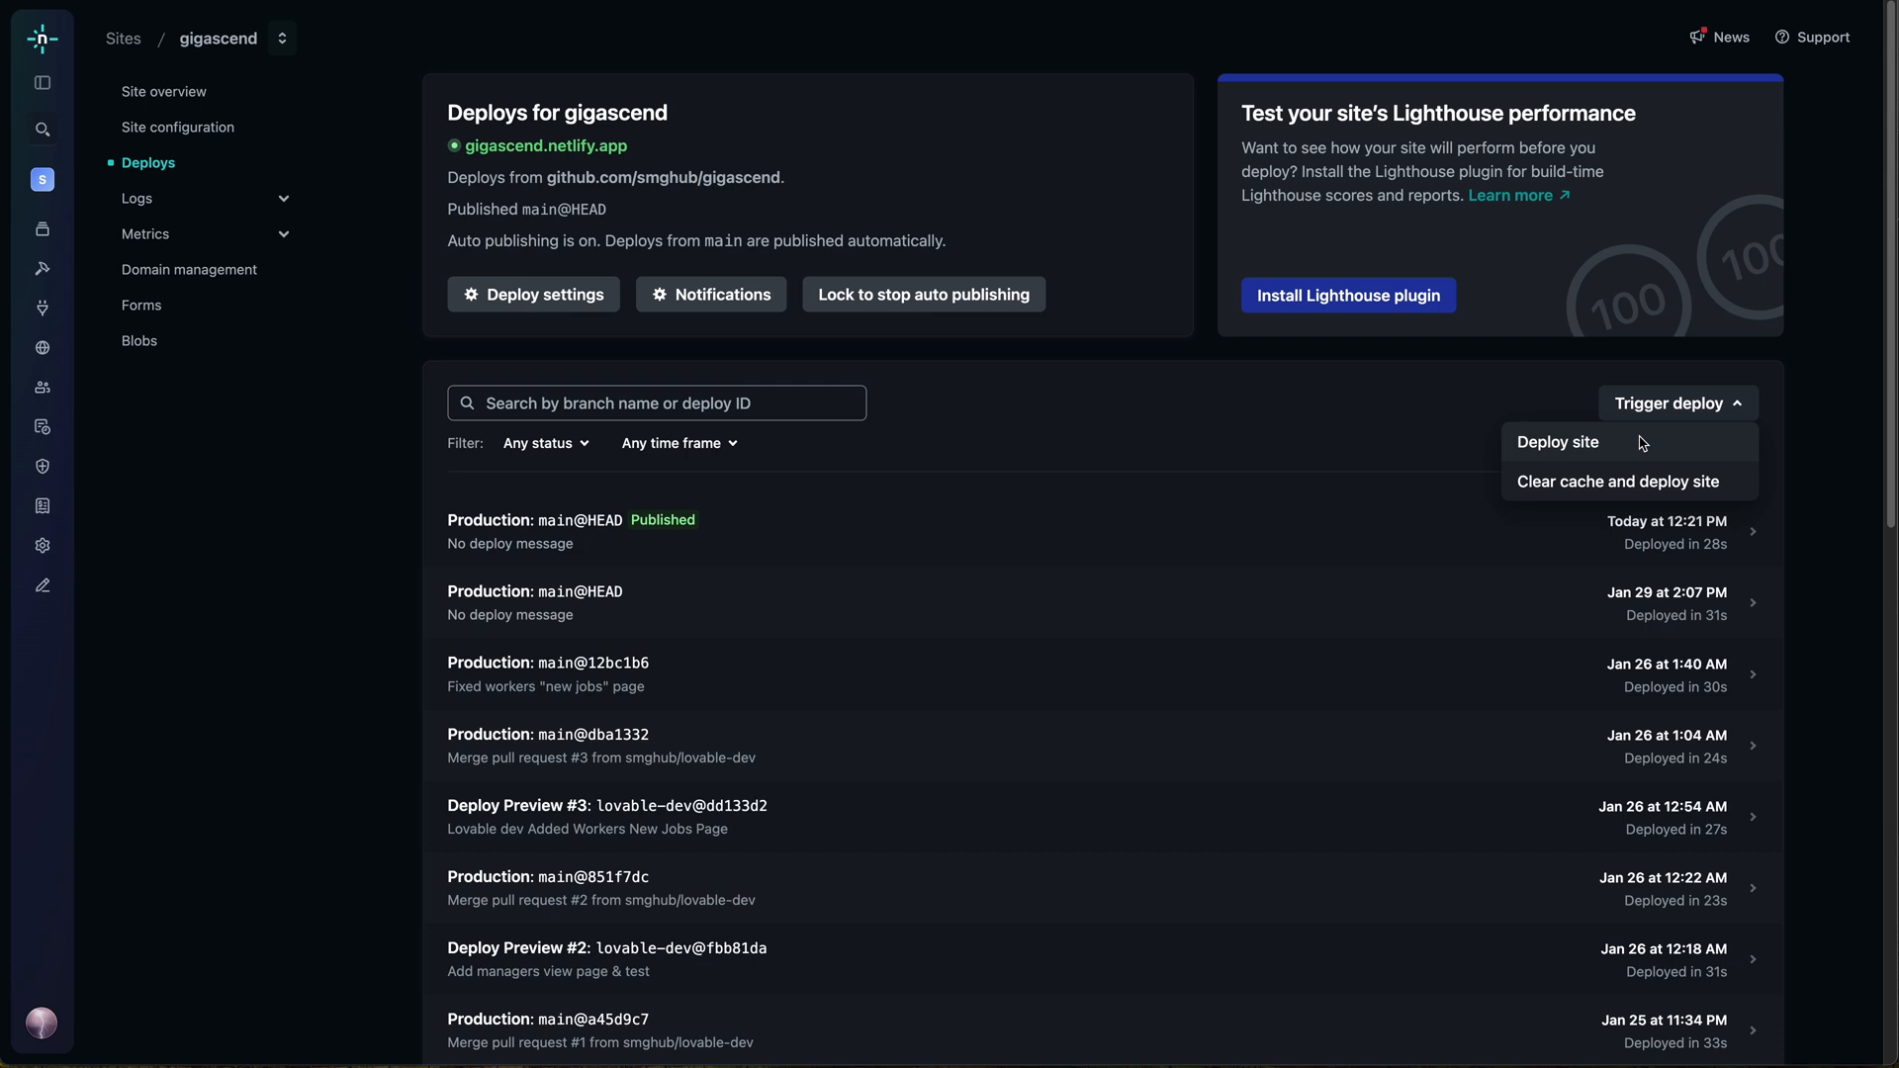
click(1641, 443)
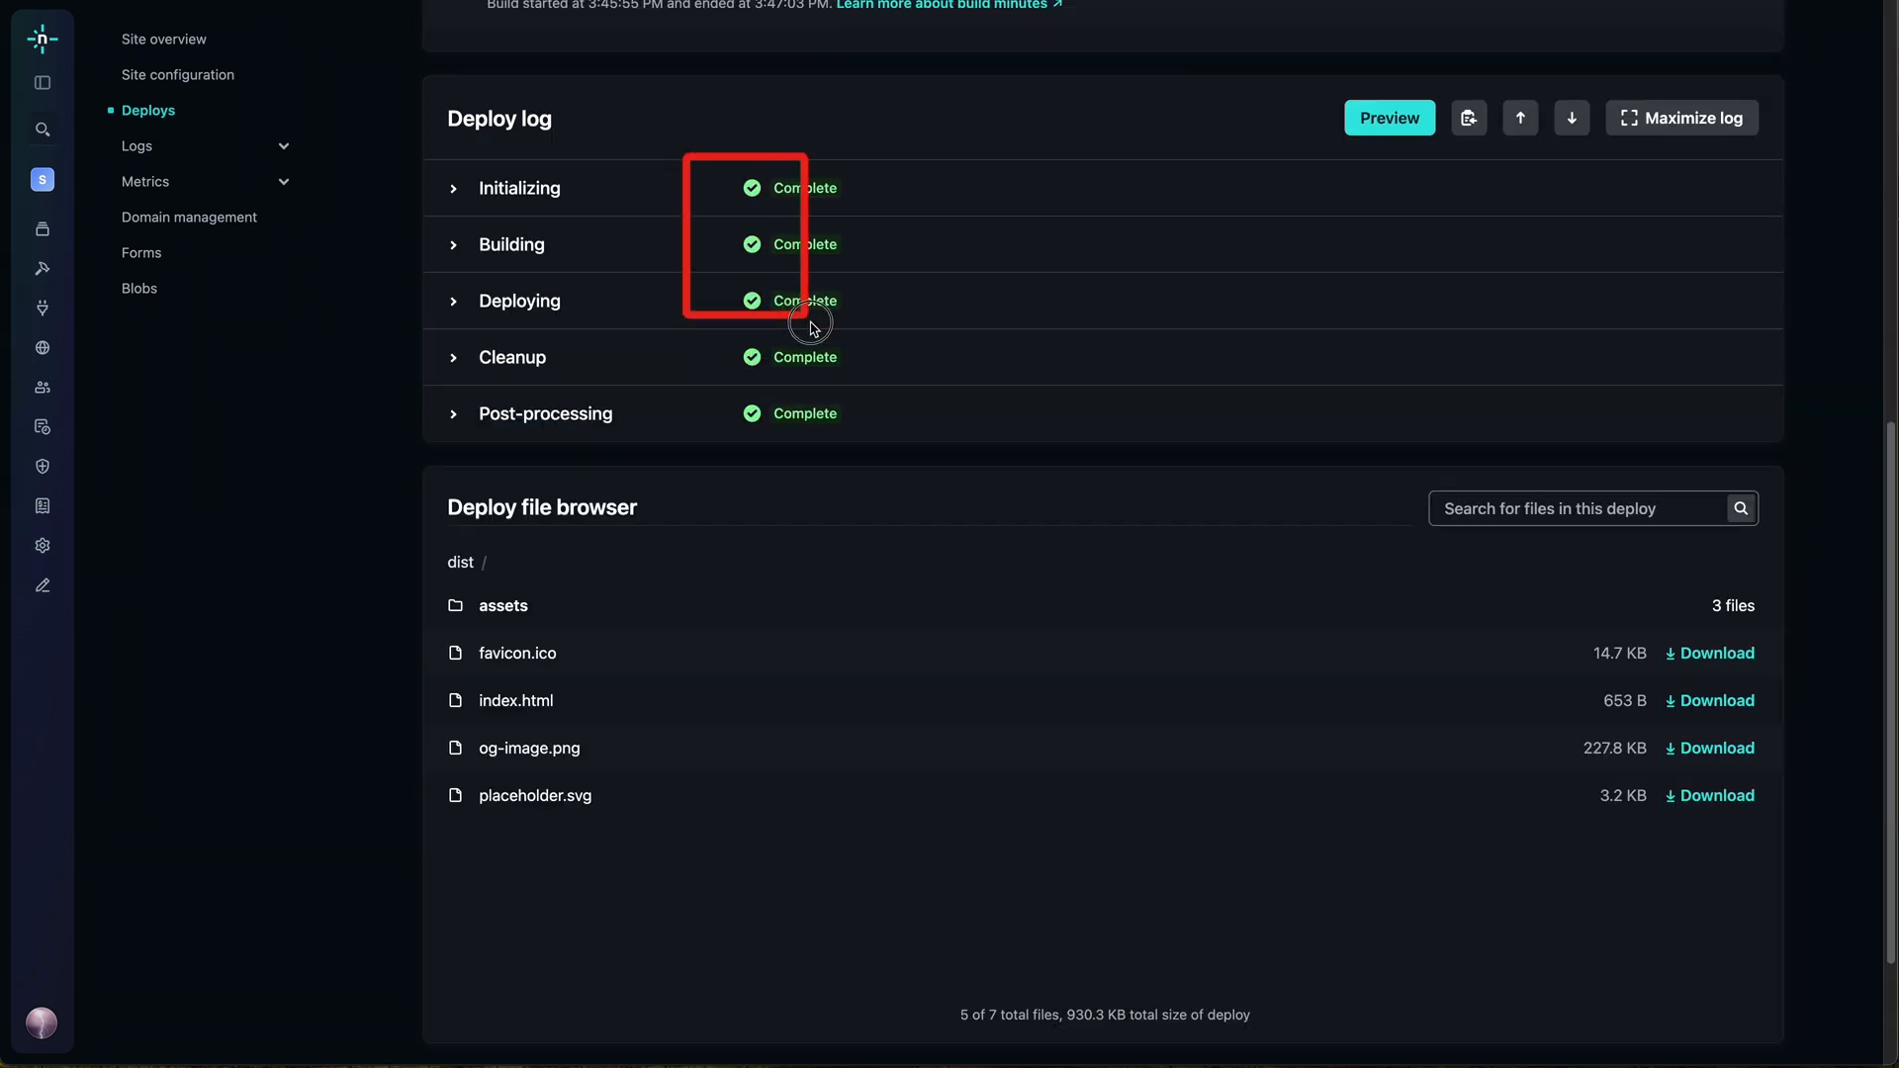
- Review the gigascend deploy log and summary, and open the production deploy
drag(813, 328, 953, 461)
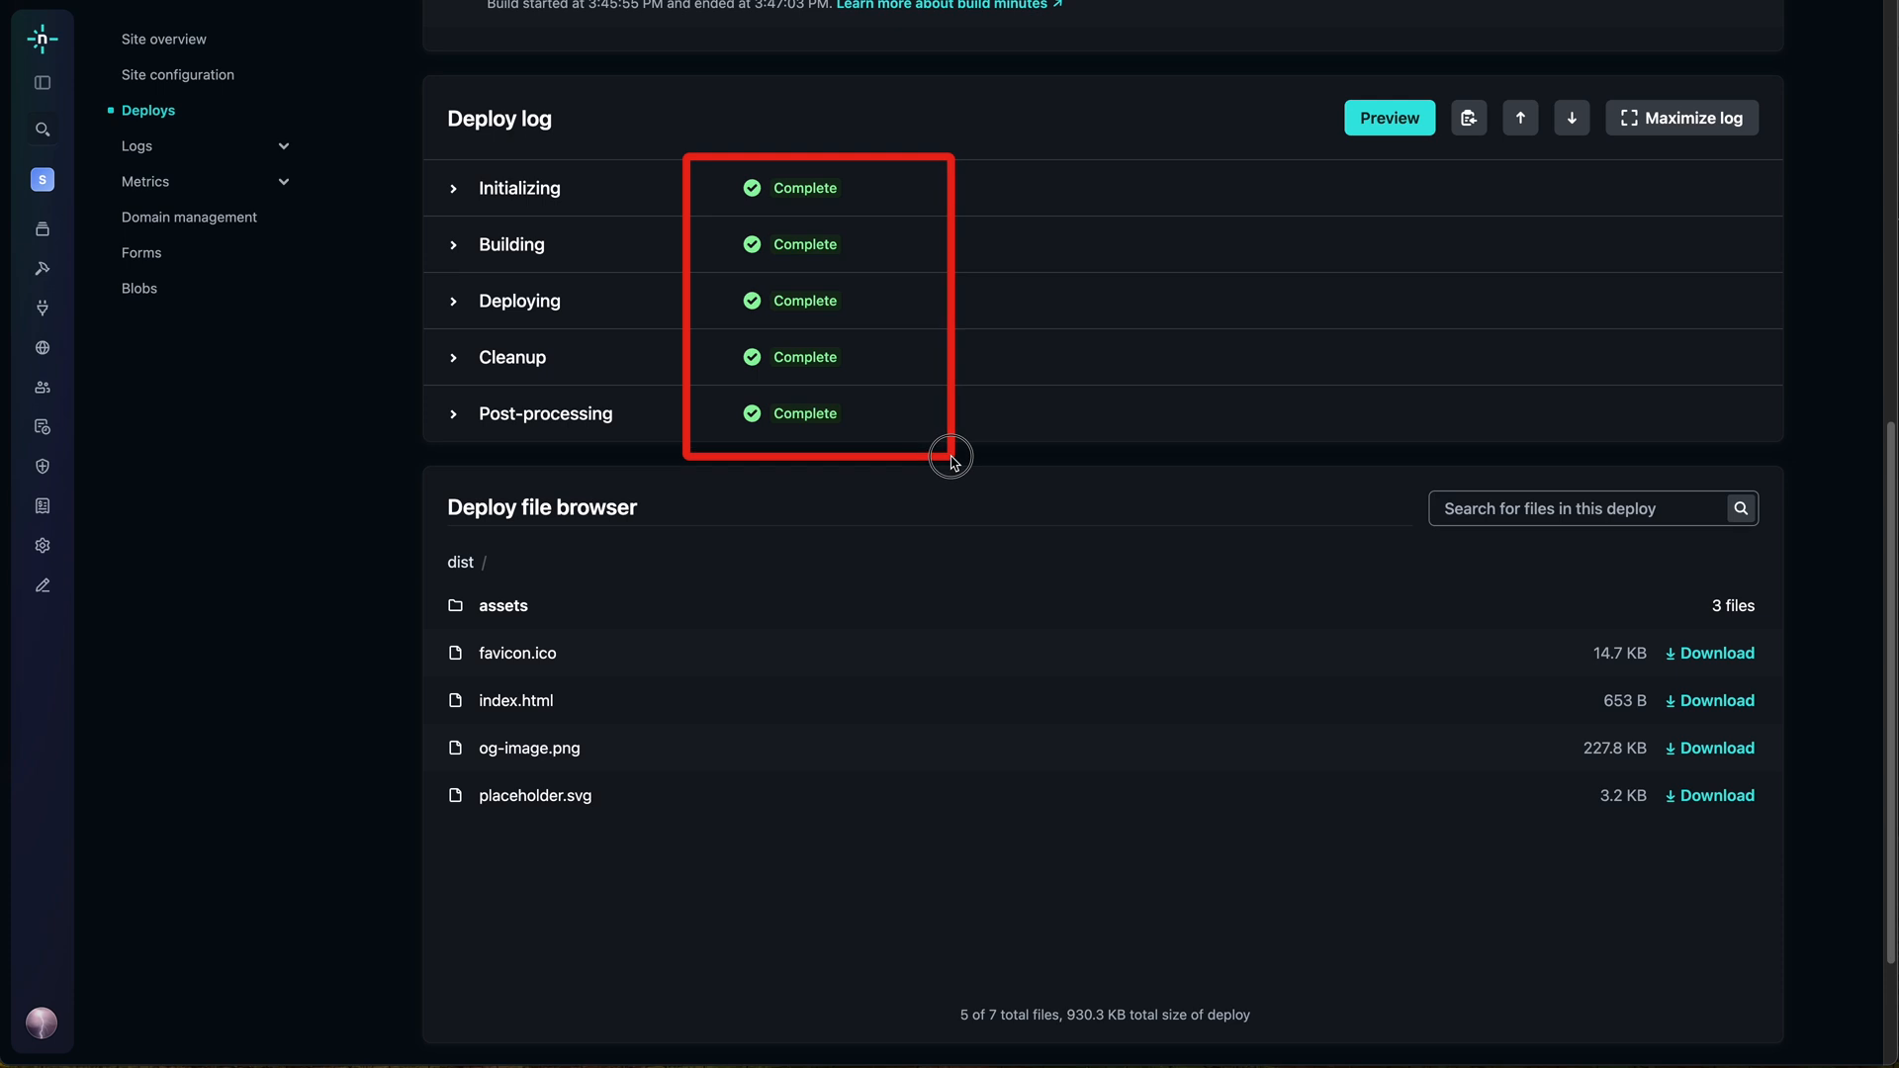
scroll(940, 466, up, 10)
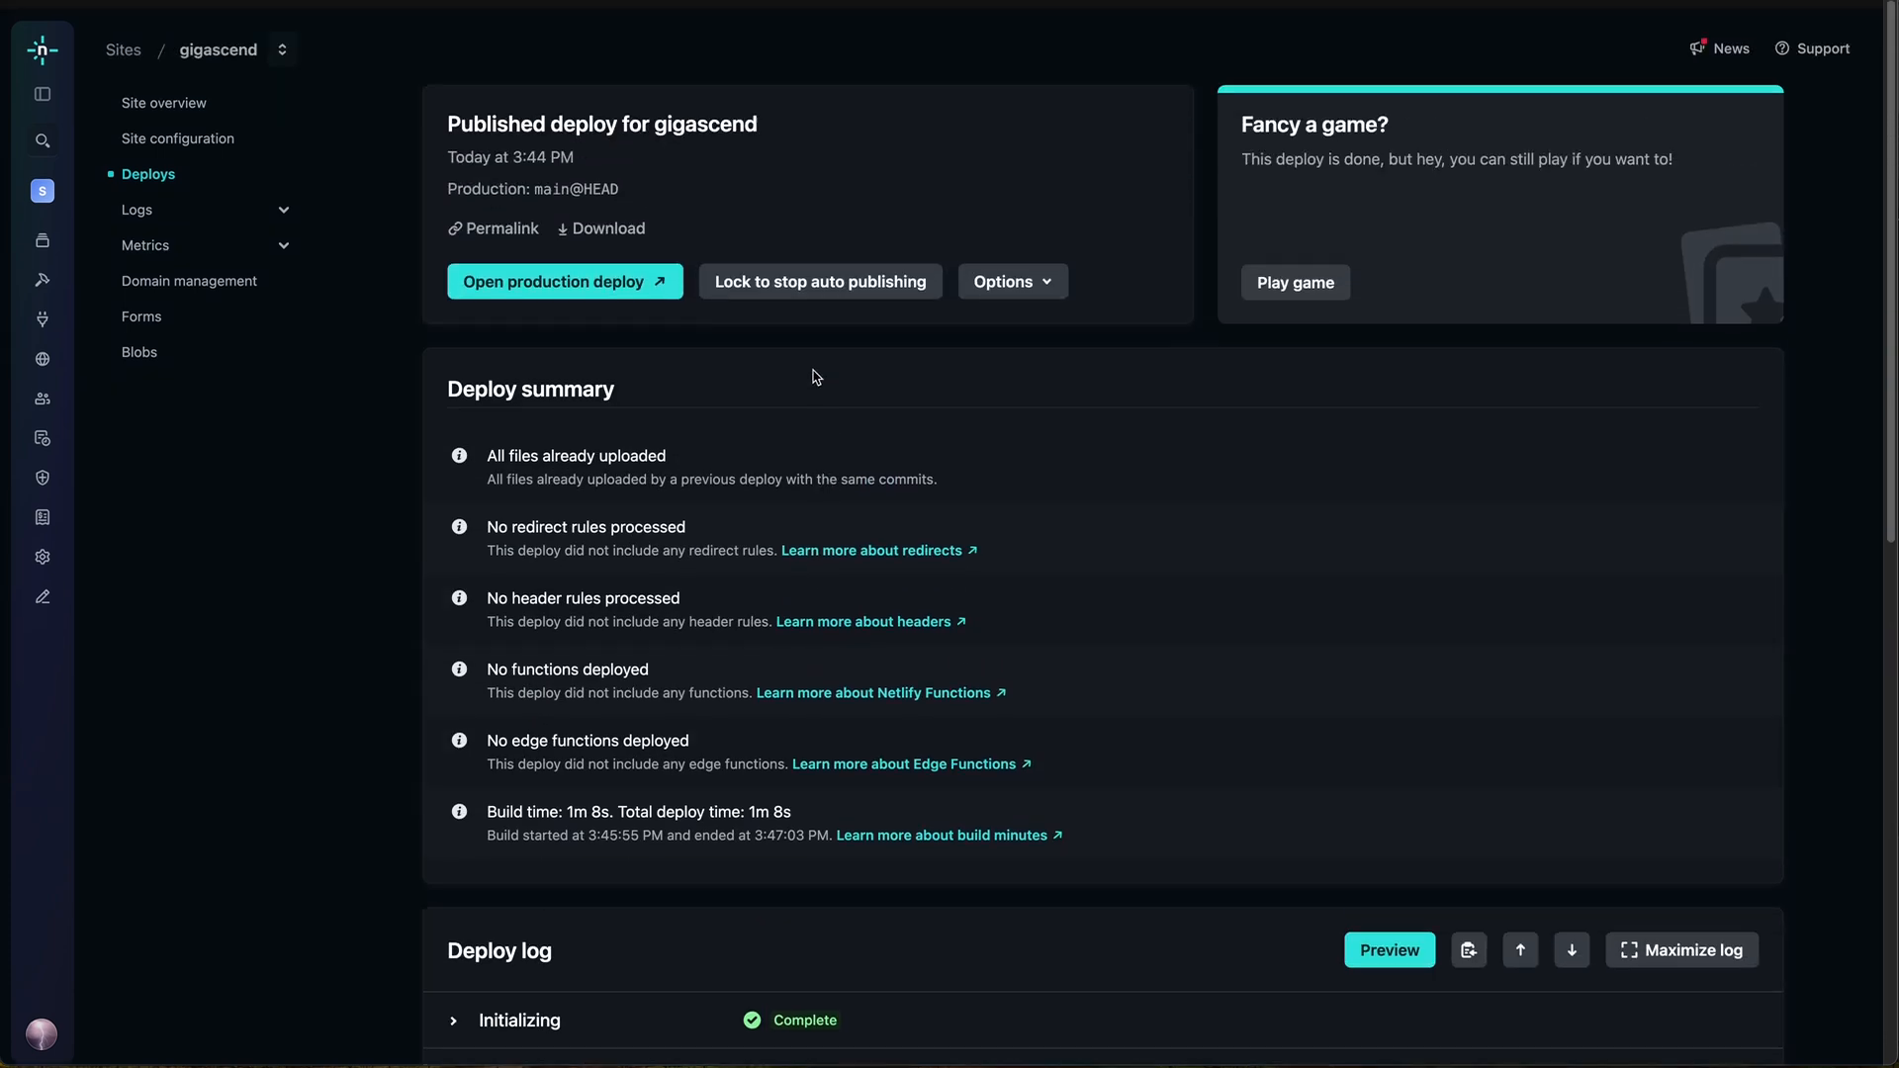
click(561, 273)
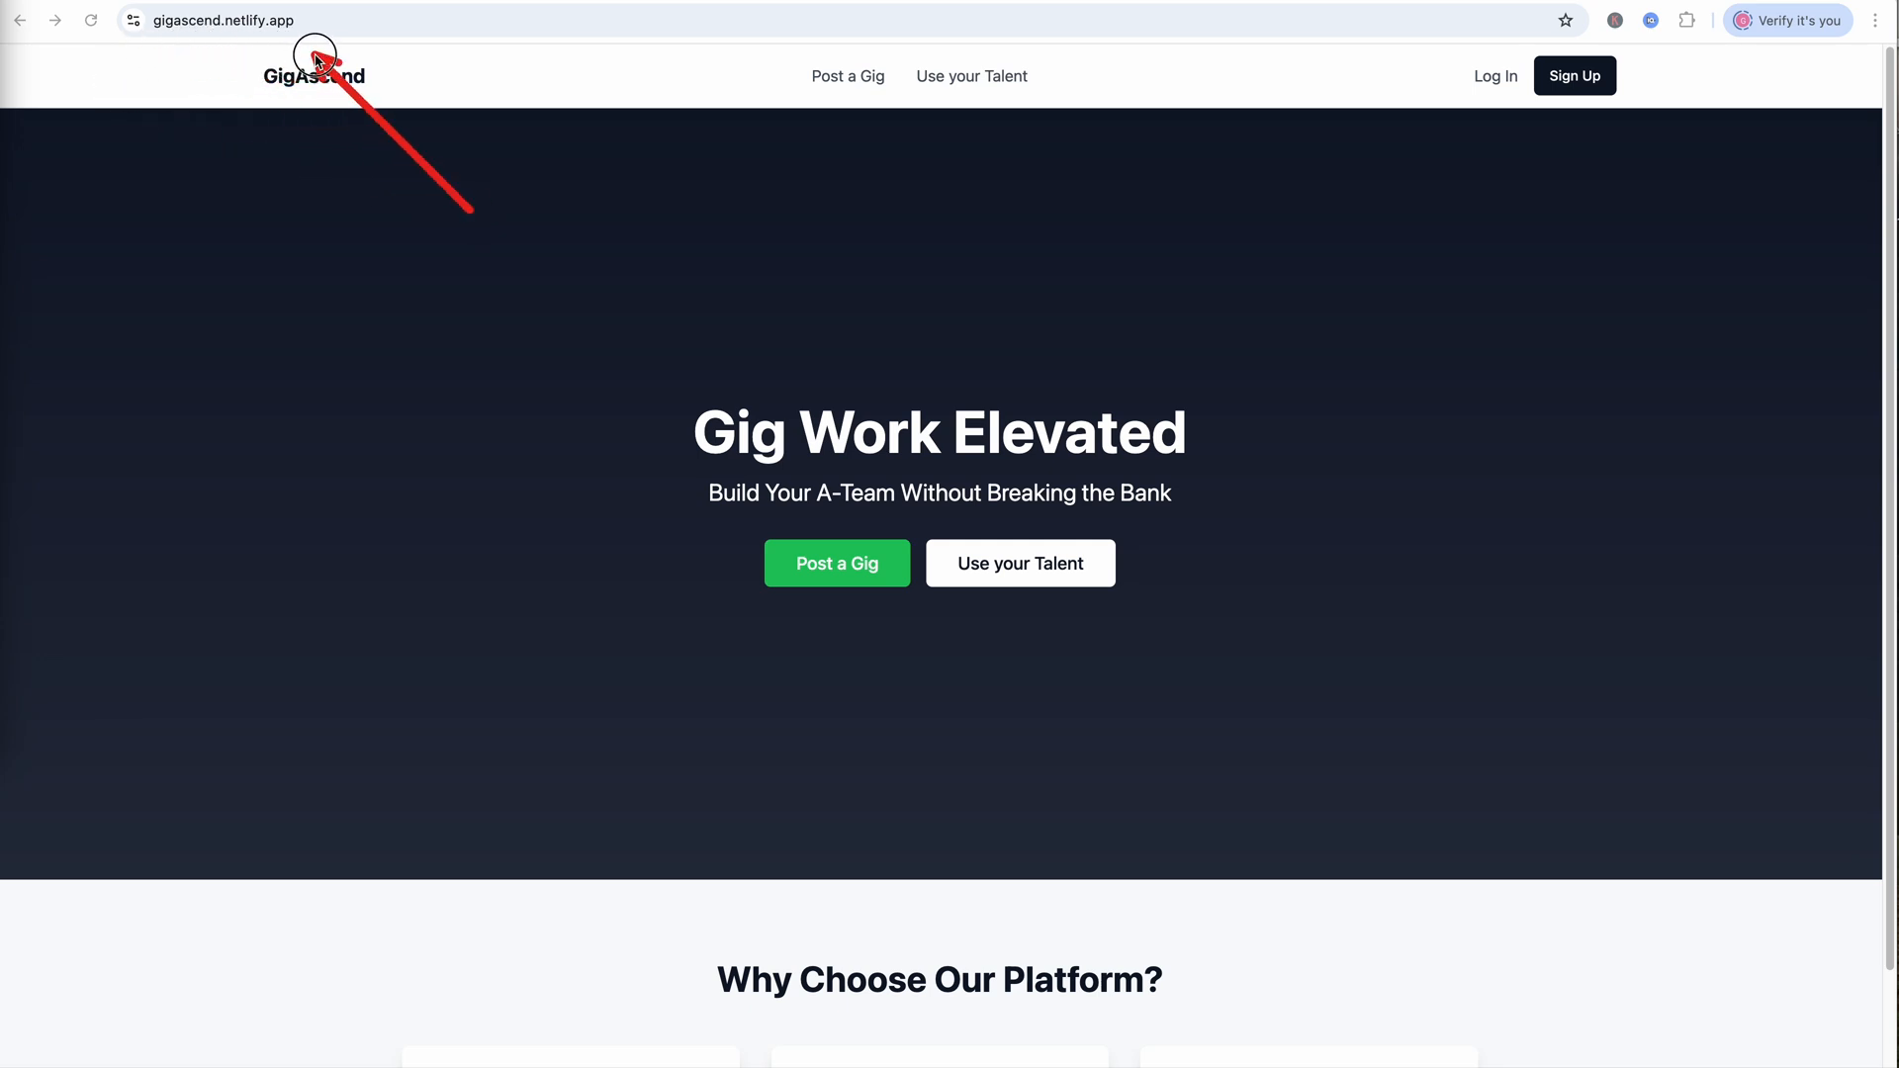
mouse_move(254, 92)
mouse_down()
mouse_move(598, 415)
mouse_move(1563, 886)
mouse_move(1762, 1023)
mouse_up()
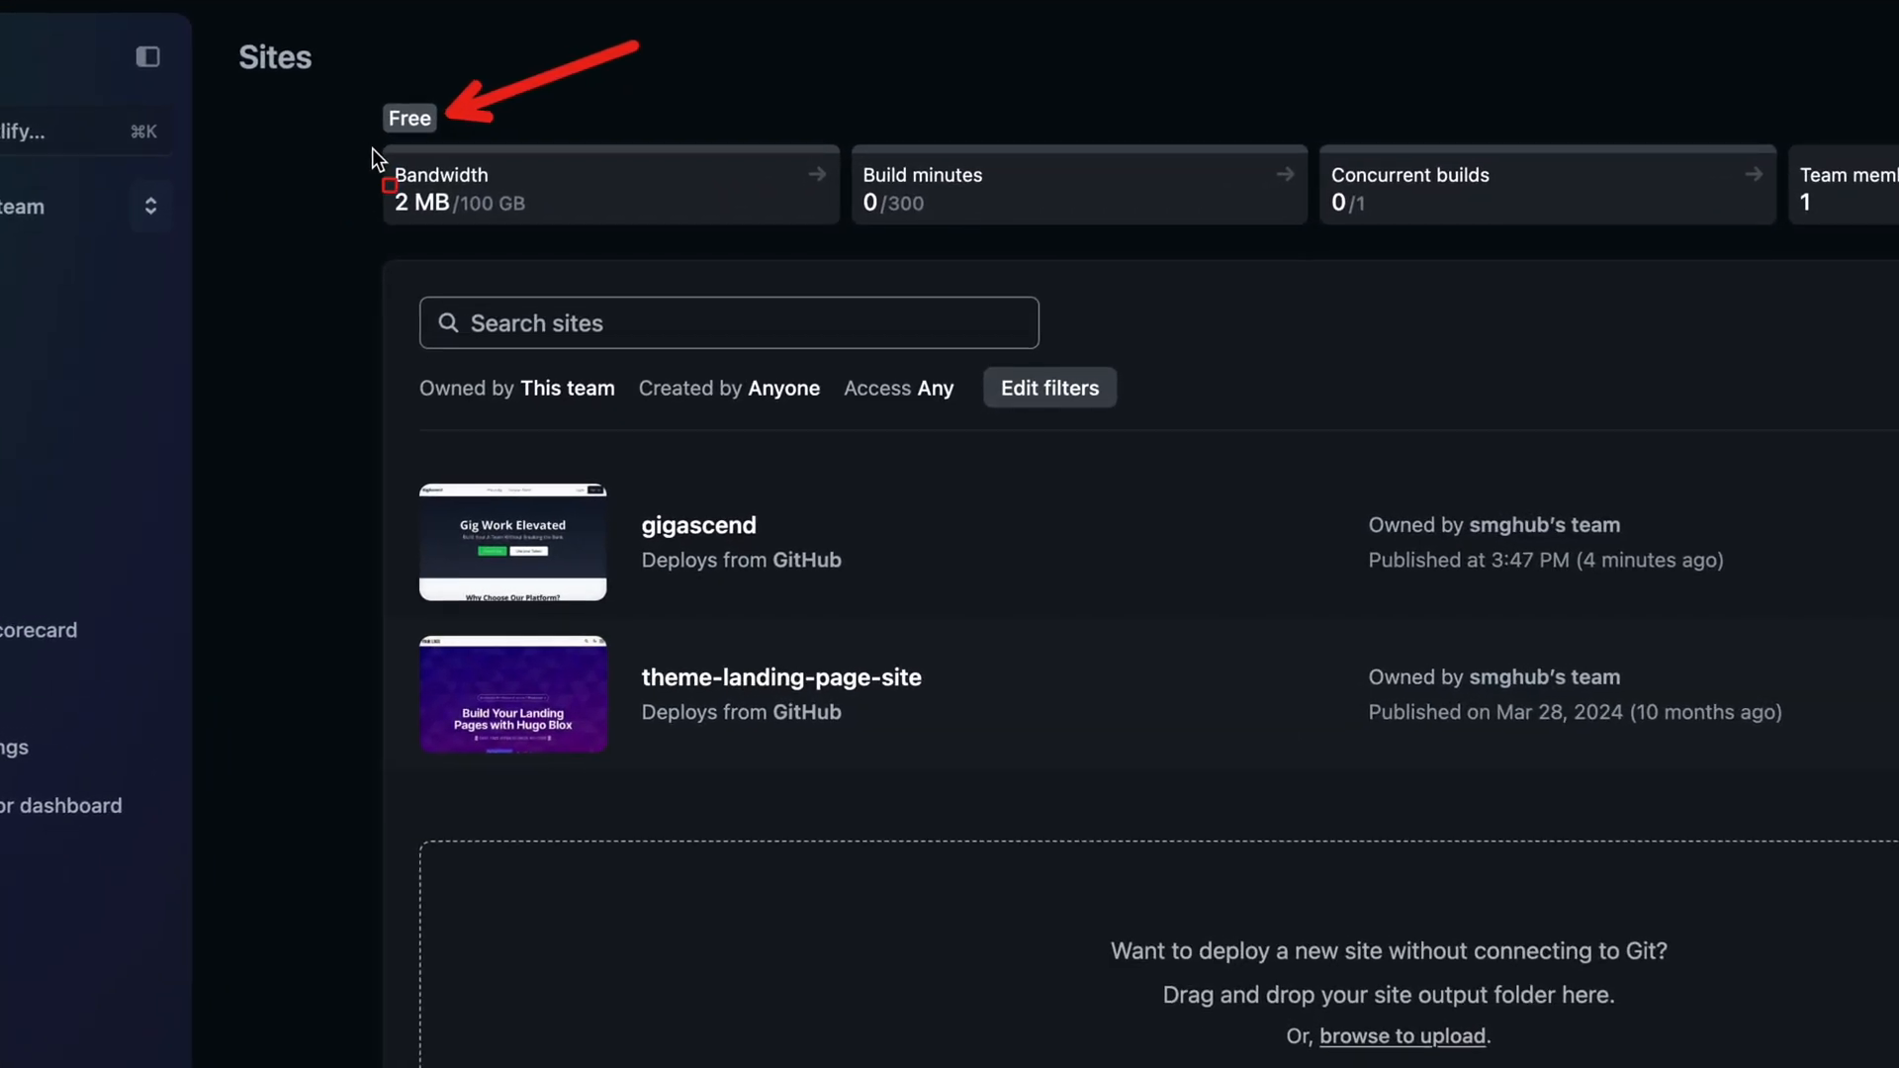
drag(558, 227, 1296, 241)
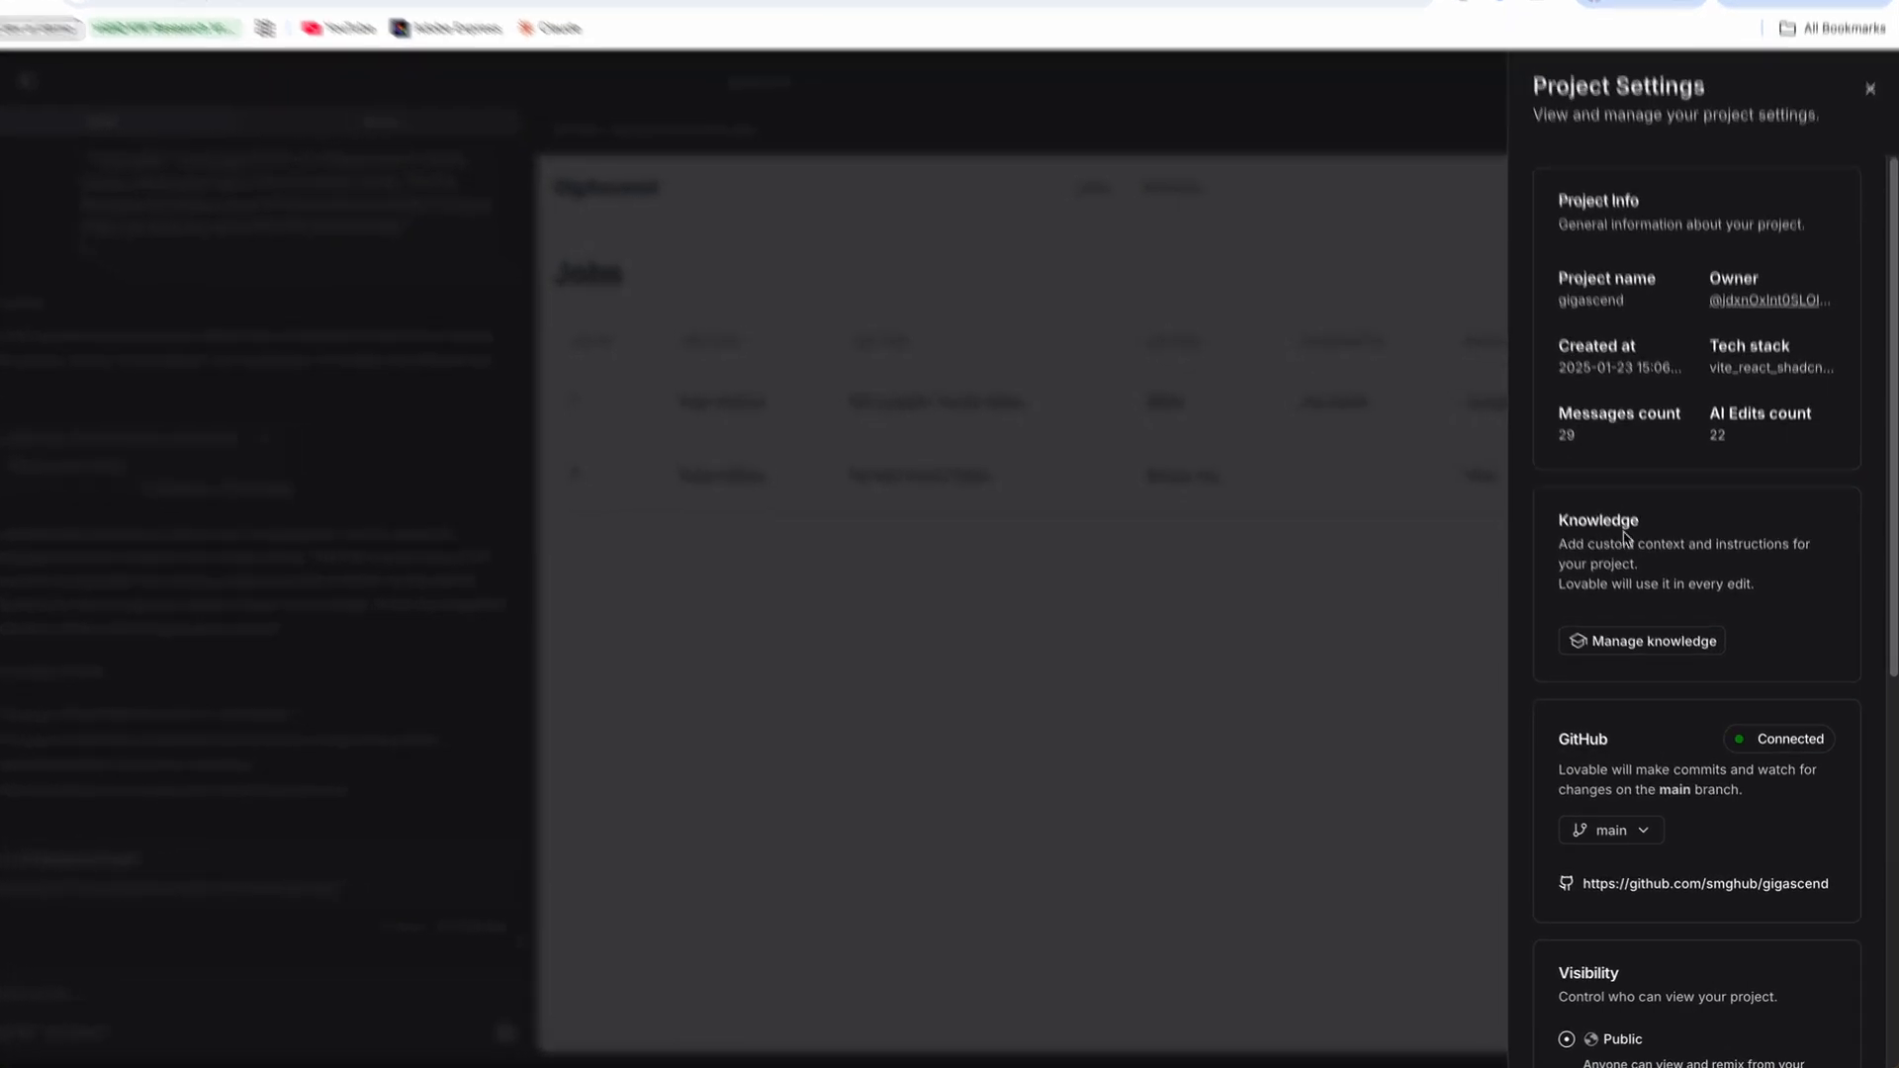
- In the Lovable project settings, switch the connected GitHub branch from main to lovable-dev and back to main
click(1514, 710)
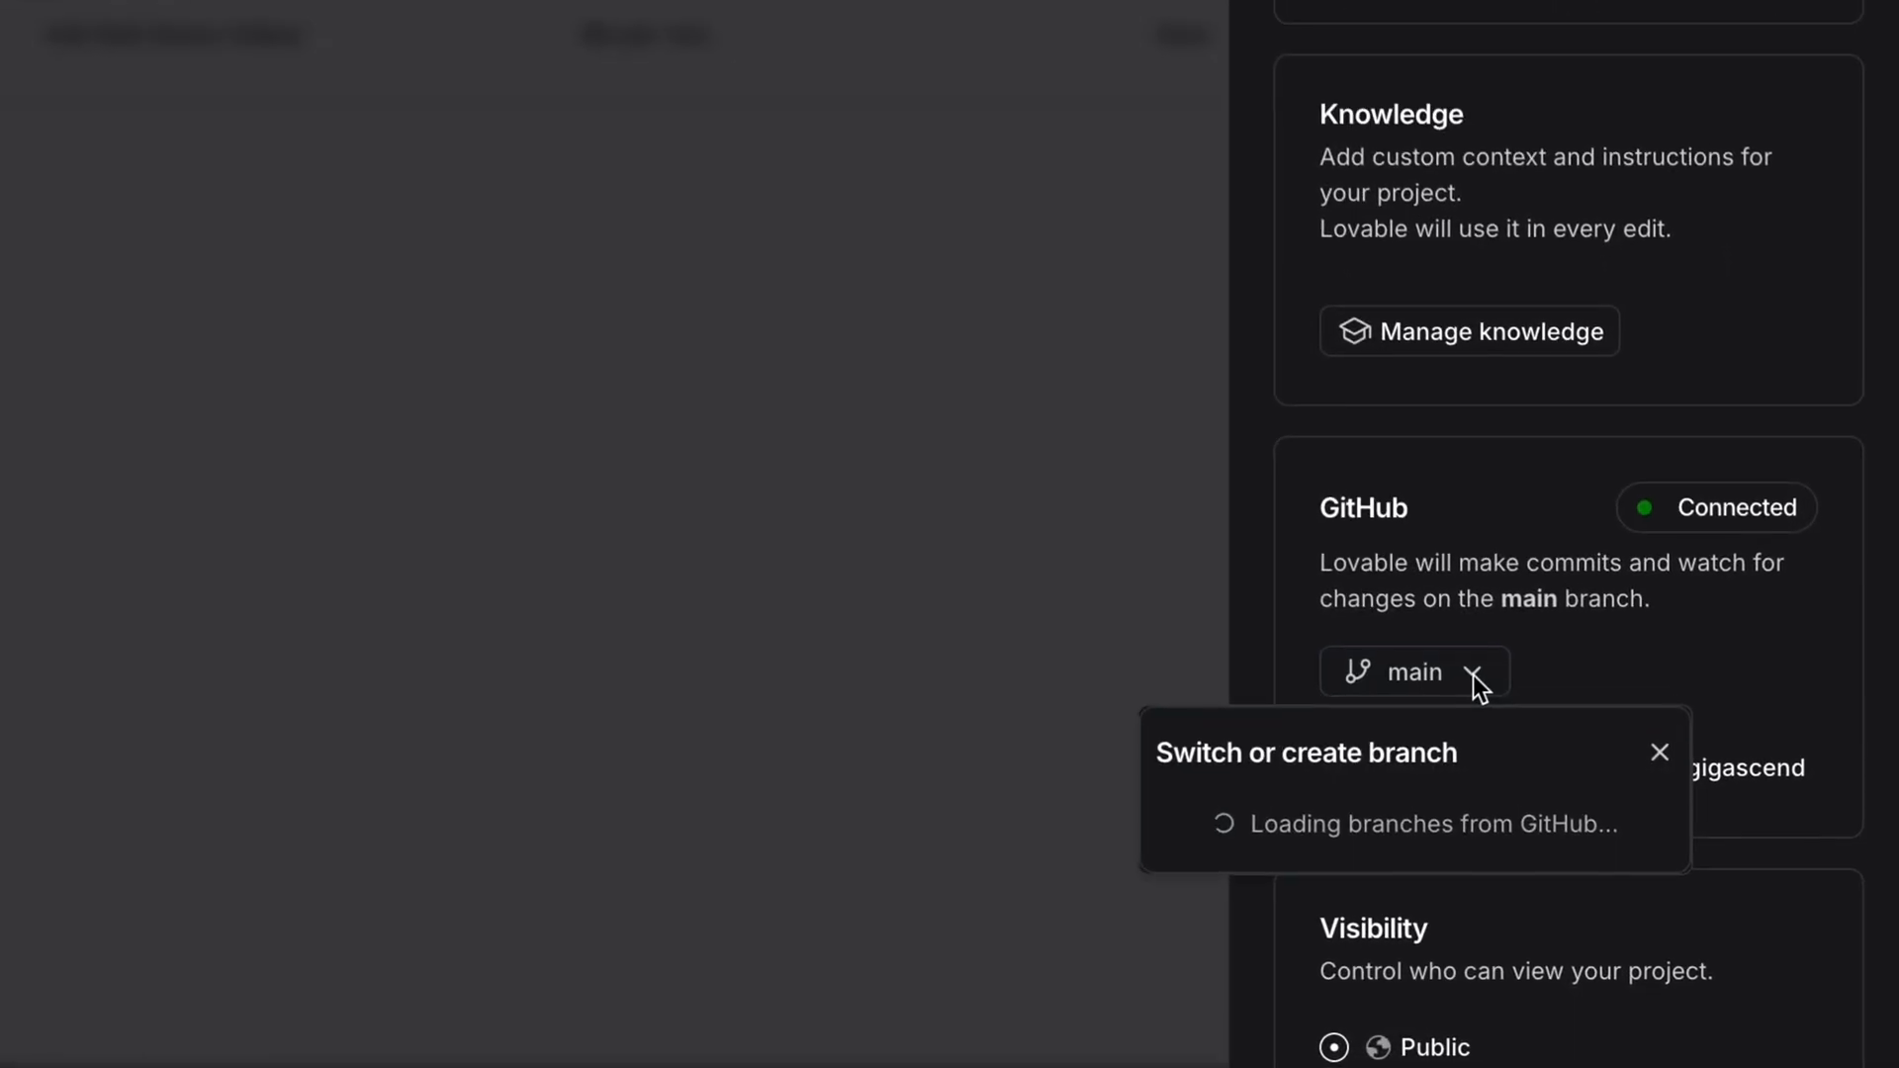
text(lovable-dev)
click(1391, 934)
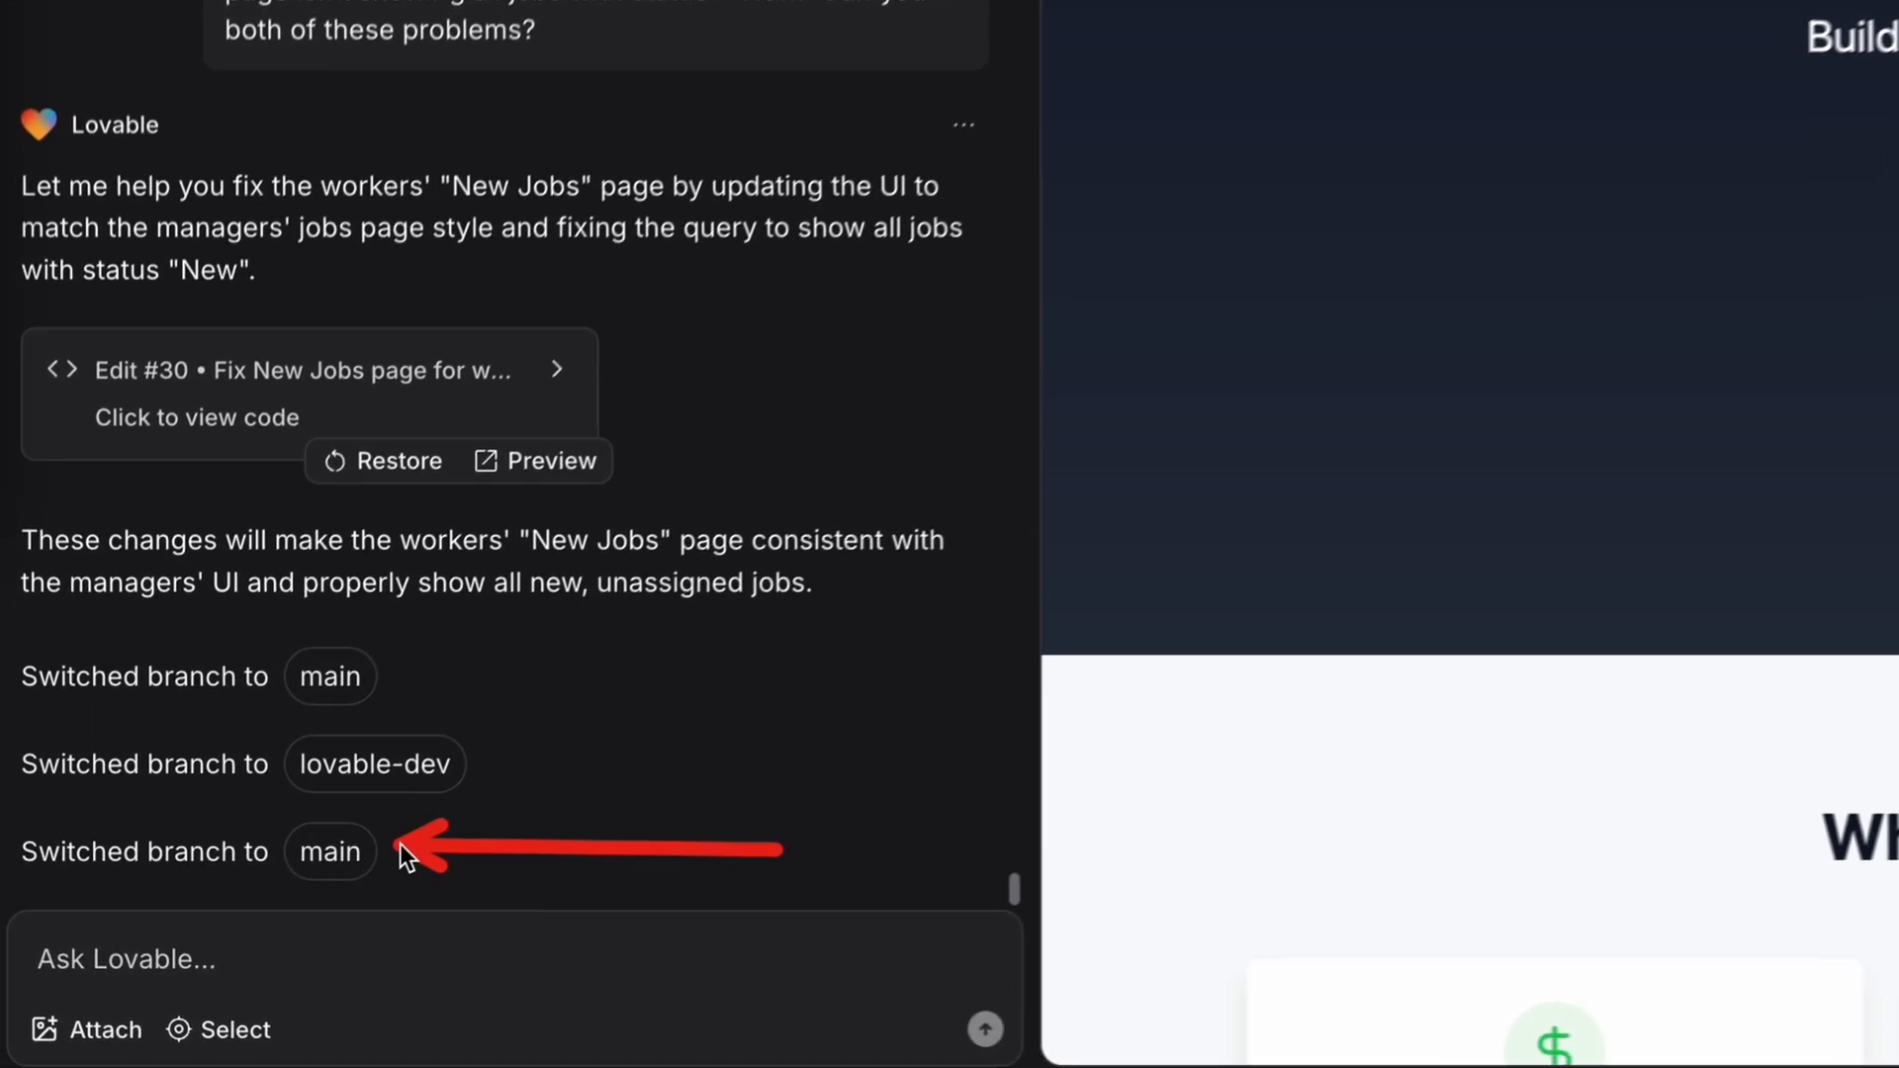
- Ask Lovable to change the home page tagline from "gig work elevated" to "Gig Work Elevated.."
click(159, 957)
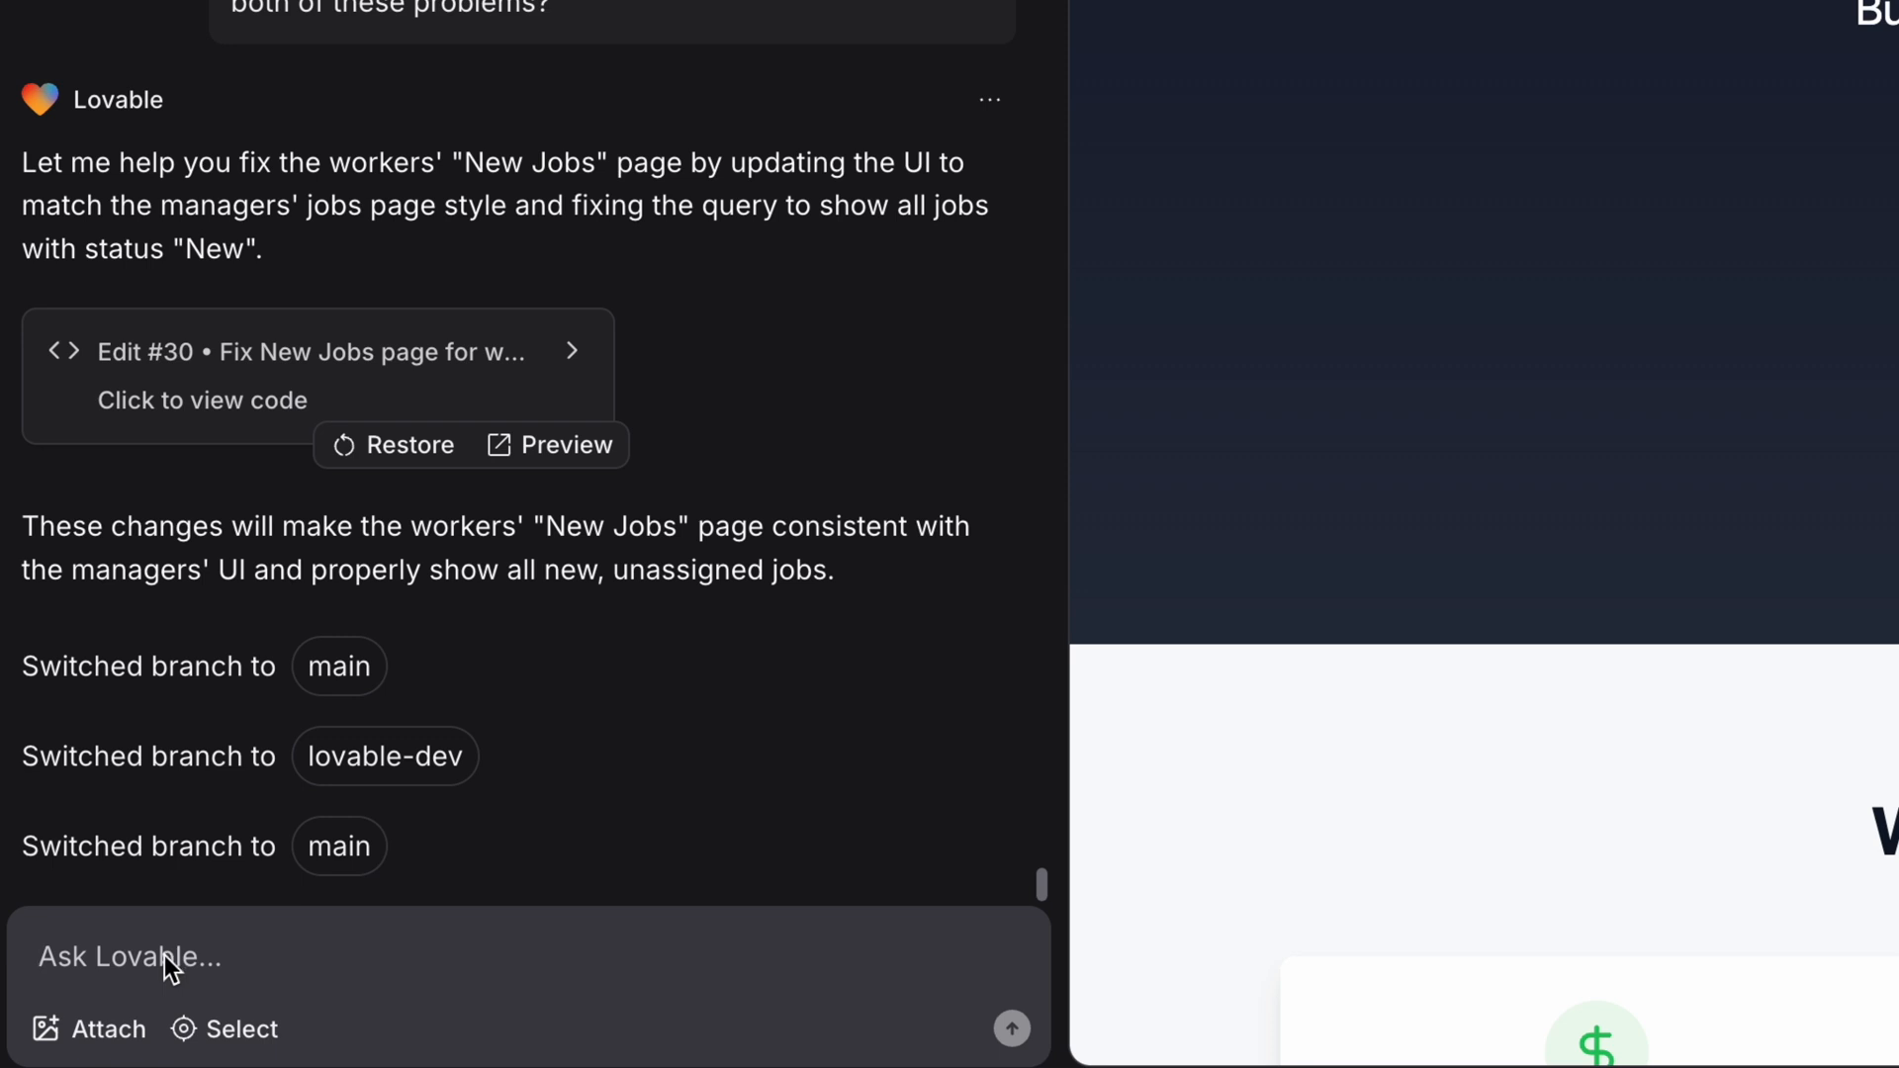
text(change my here tag line on the home page from "gig work elevated" to "Gig Work Elevated..")
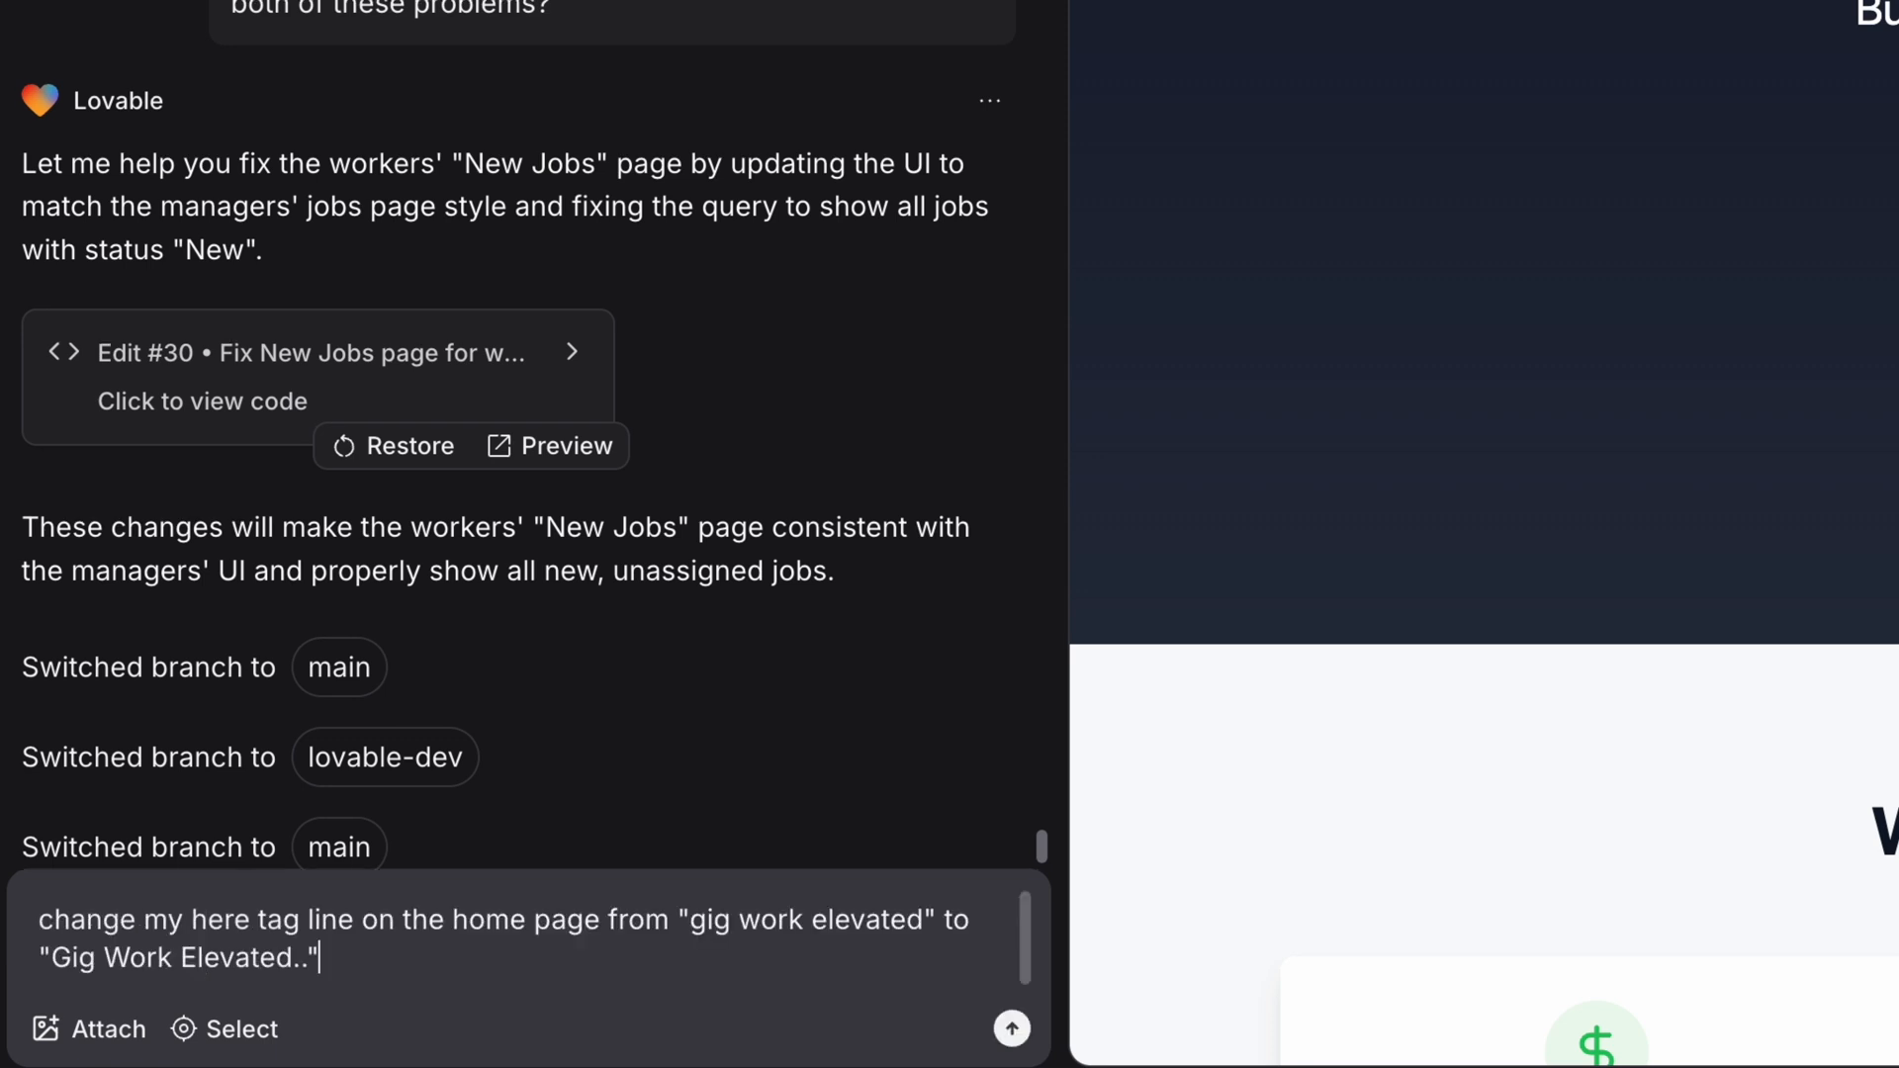
key(Return)
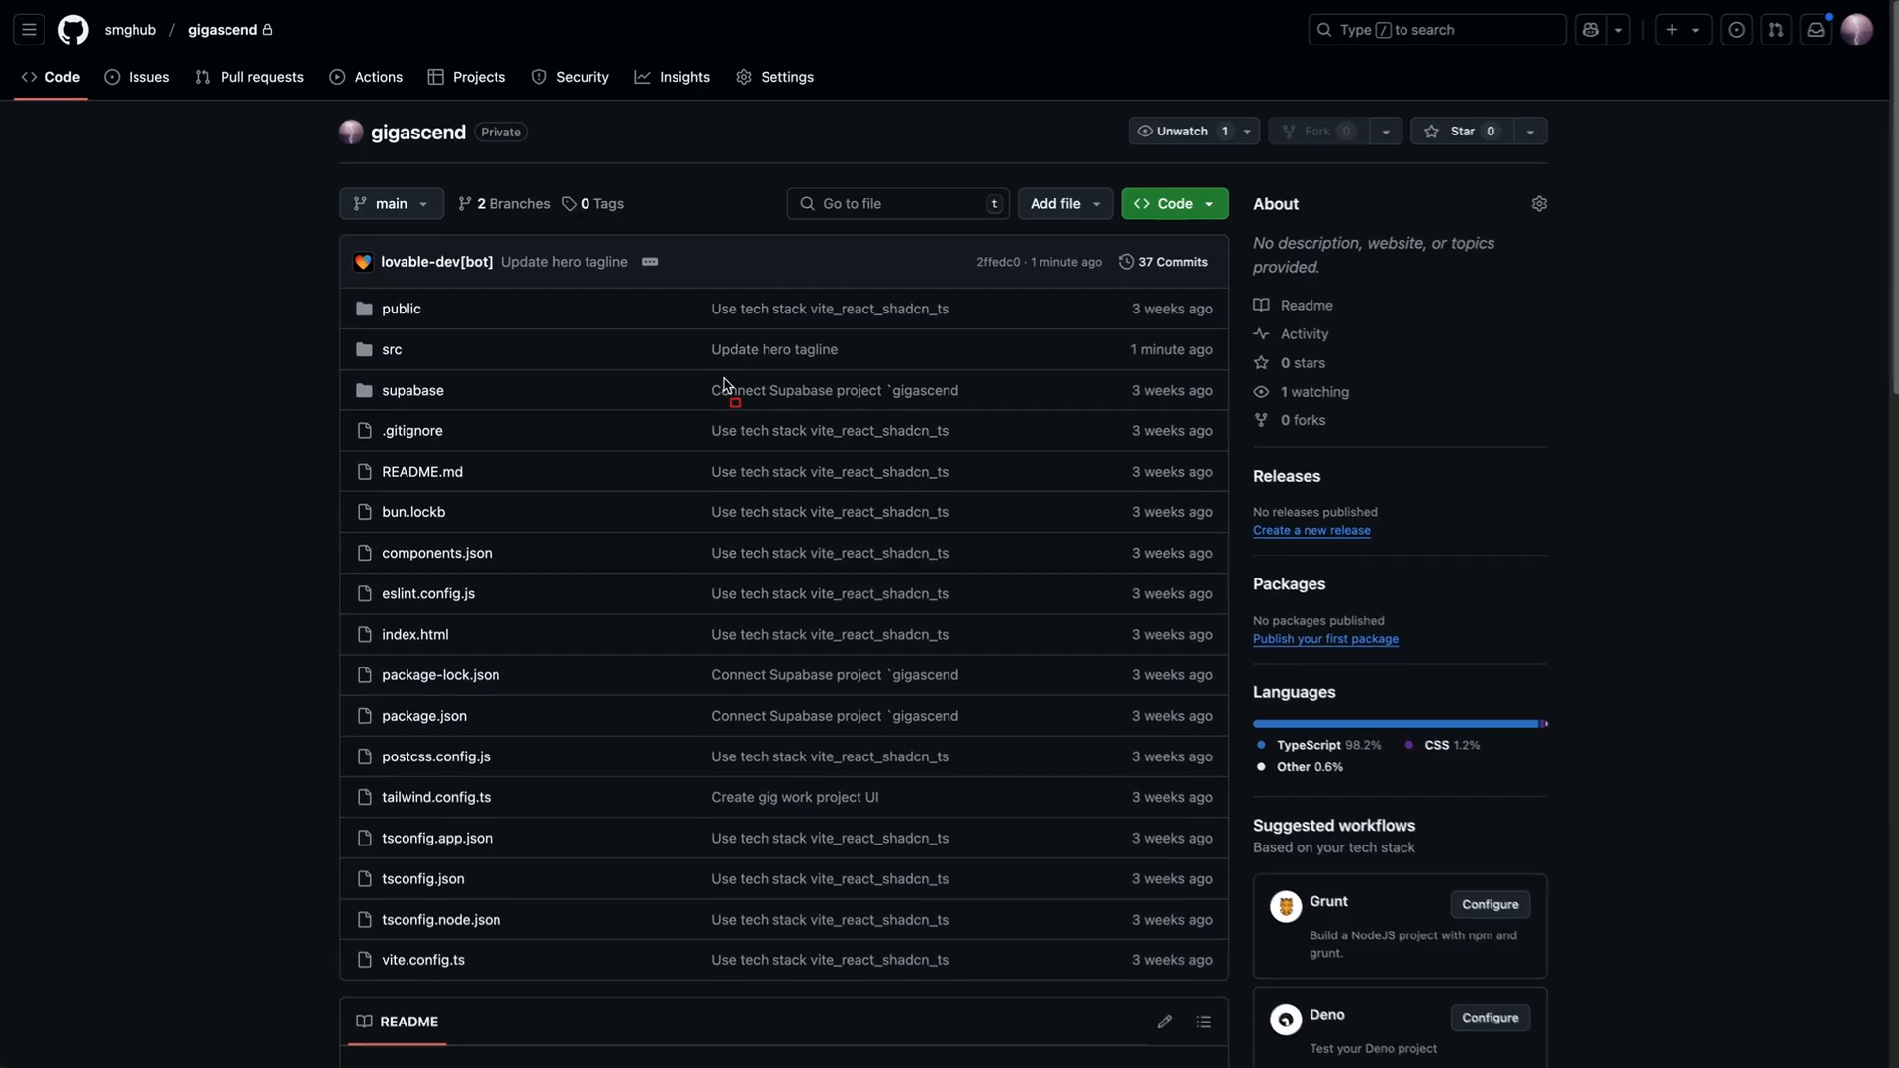
drag(371, 473, 1161, 475)
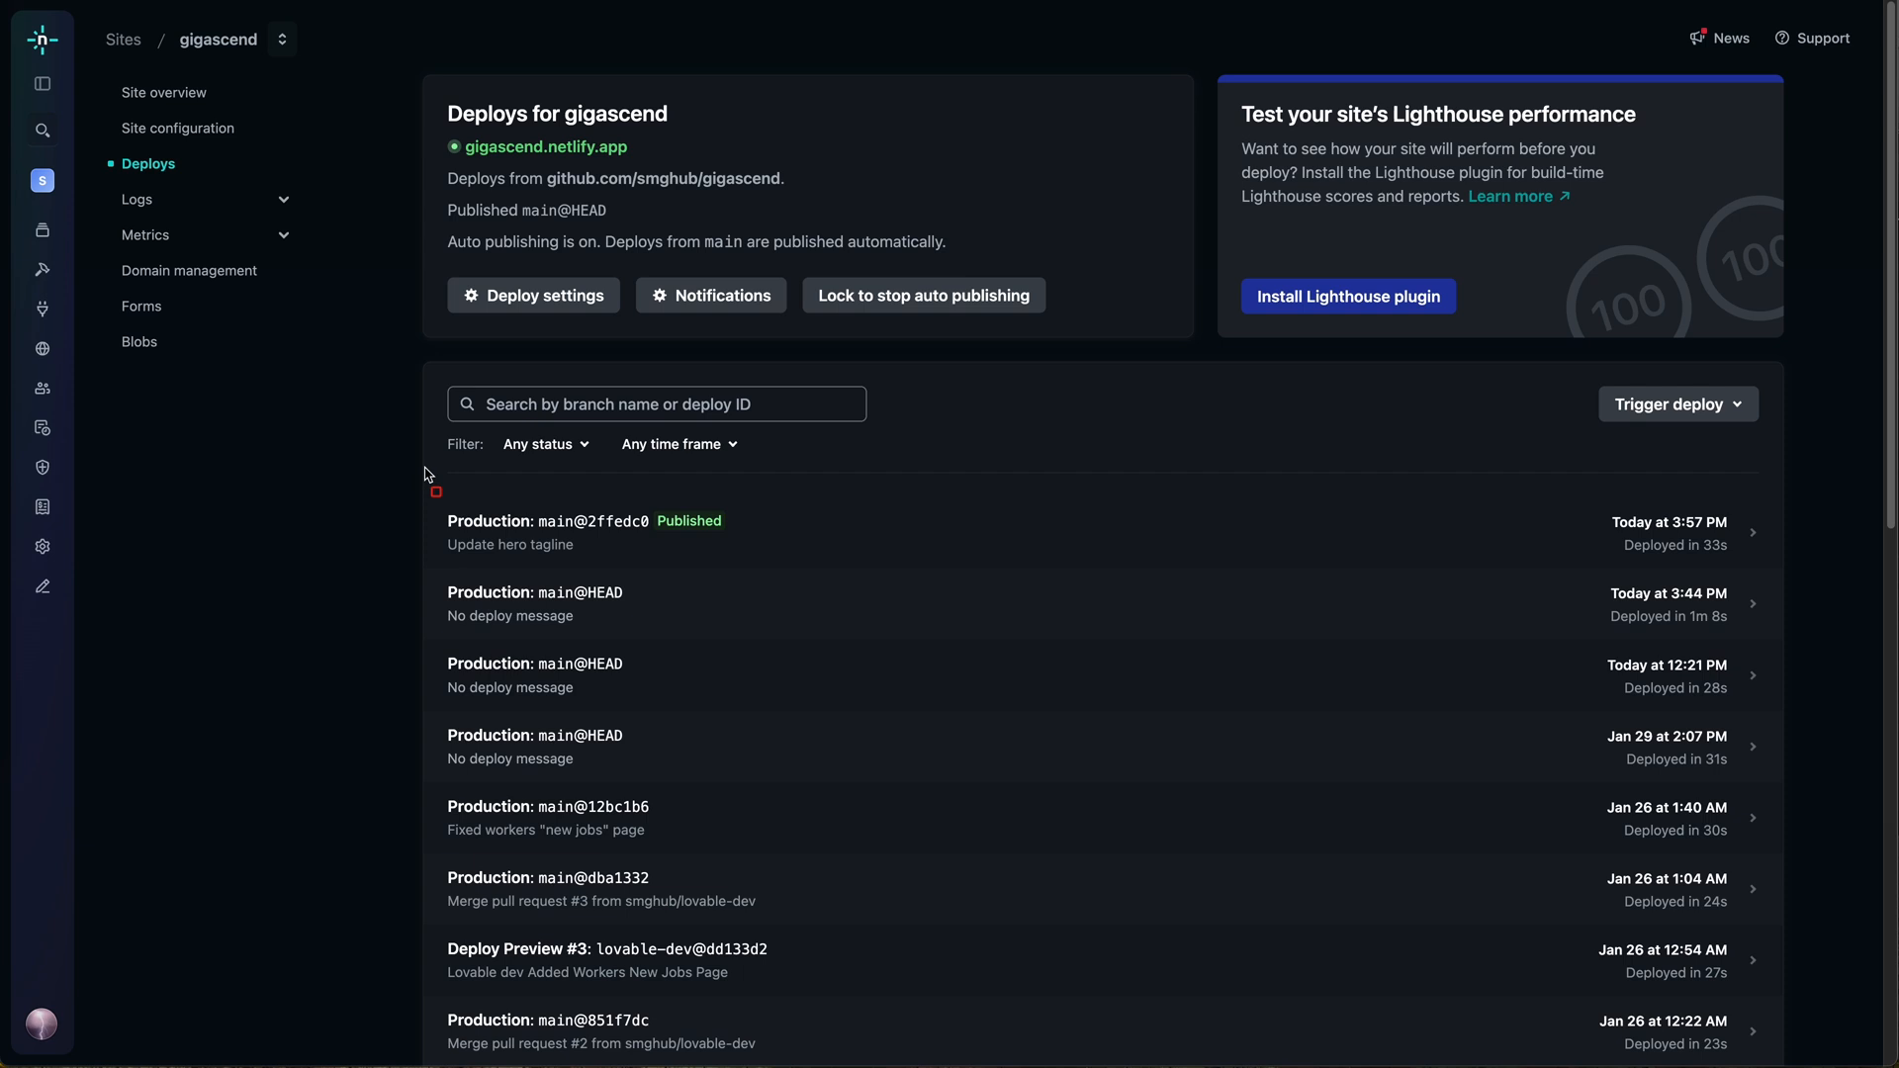
mouse_move(426, 470)
mouse_down()
mouse_move(657, 554)
mouse_move(1291, 551)
mouse_move(1796, 591)
mouse_up()
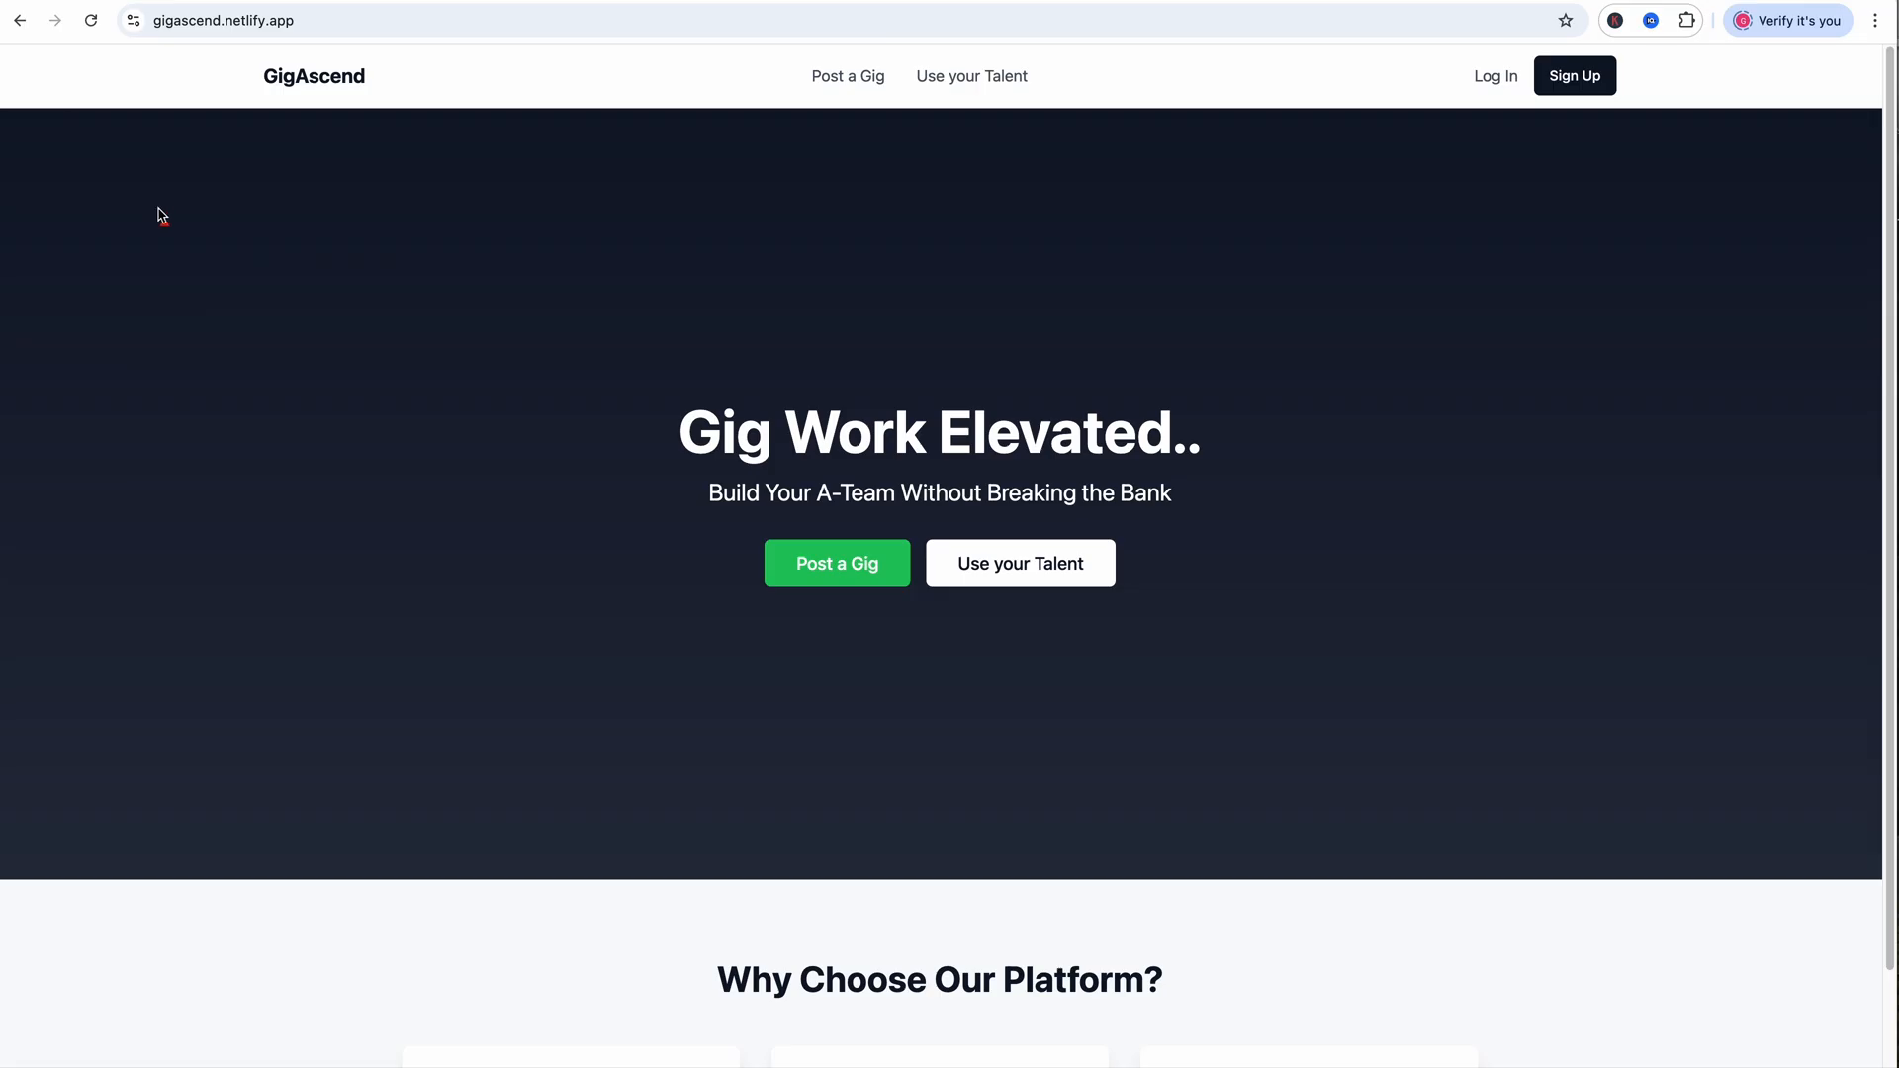
mouse_move(157, 275)
mouse_down()
mouse_move(200, 101)
mouse_move(181, 64)
mouse_move(195, 30)
mouse_move(267, 64)
mouse_up()
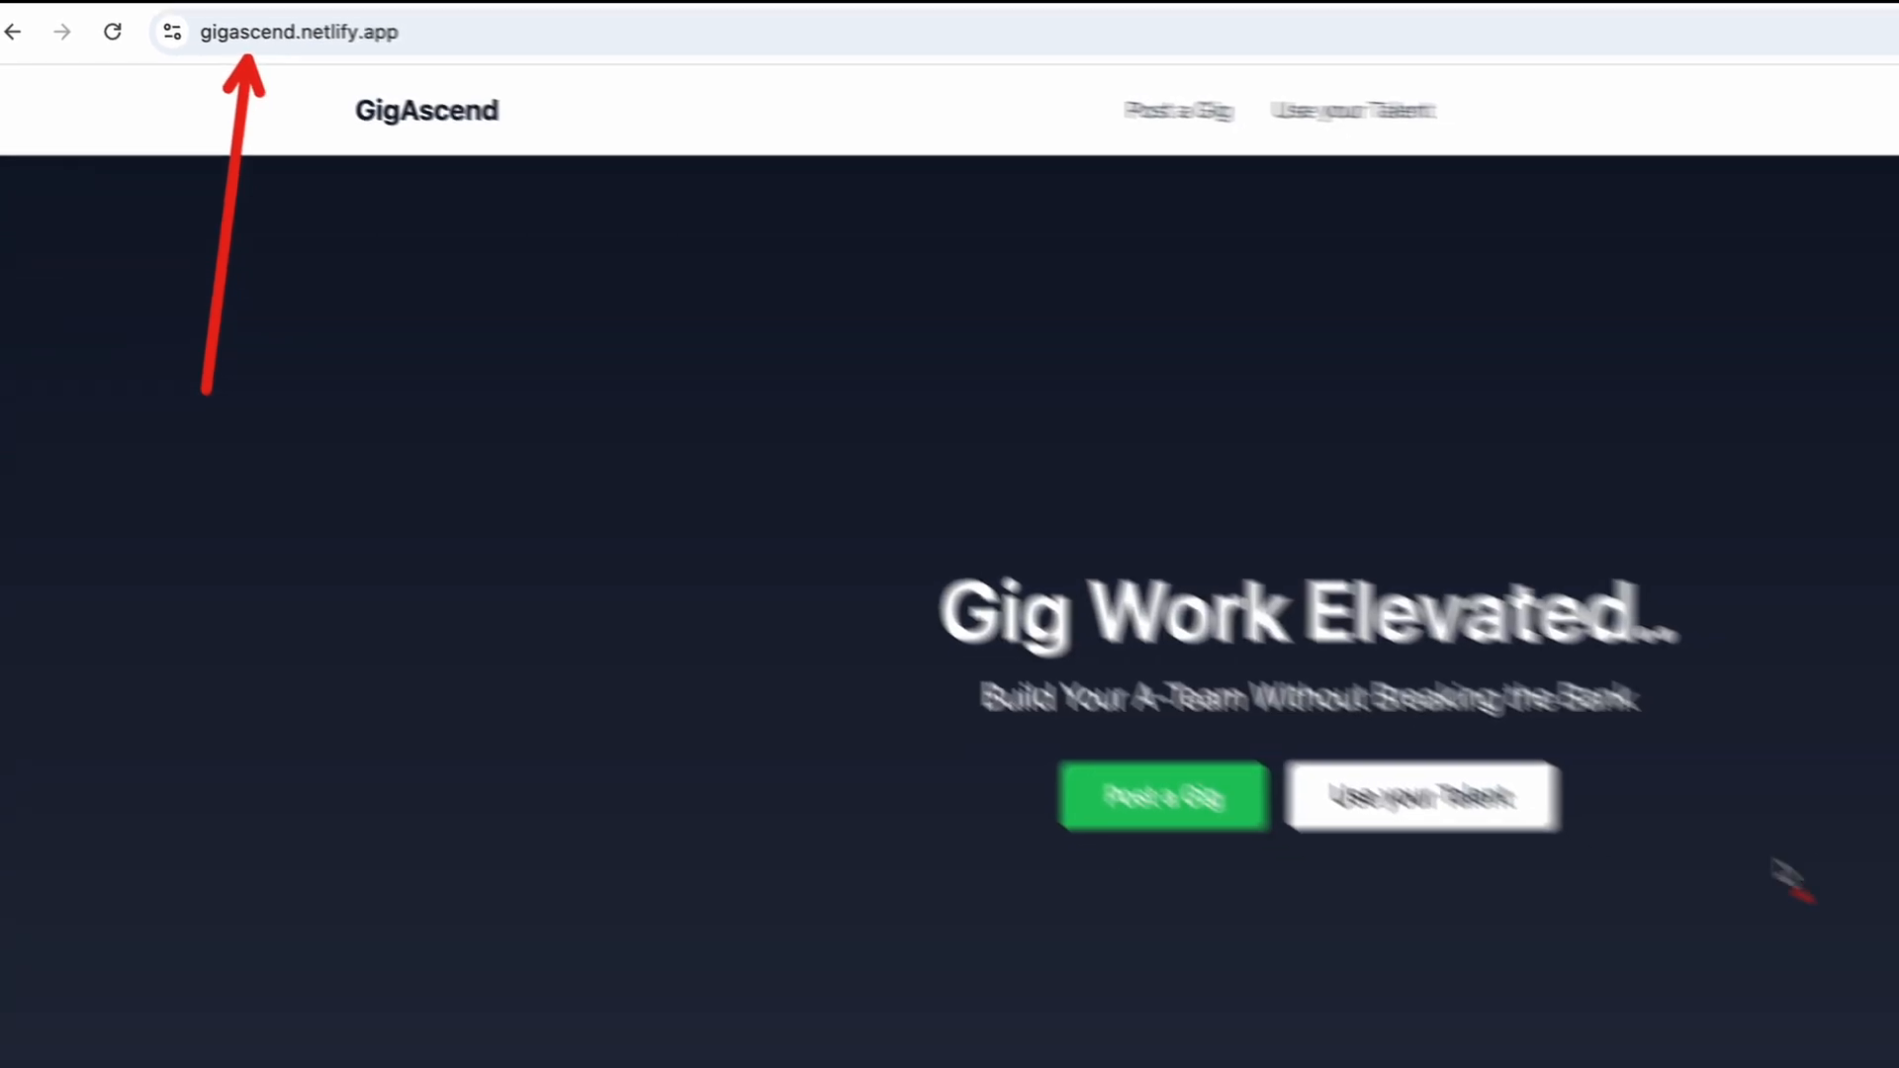
drag(1790, 881, 1685, 674)
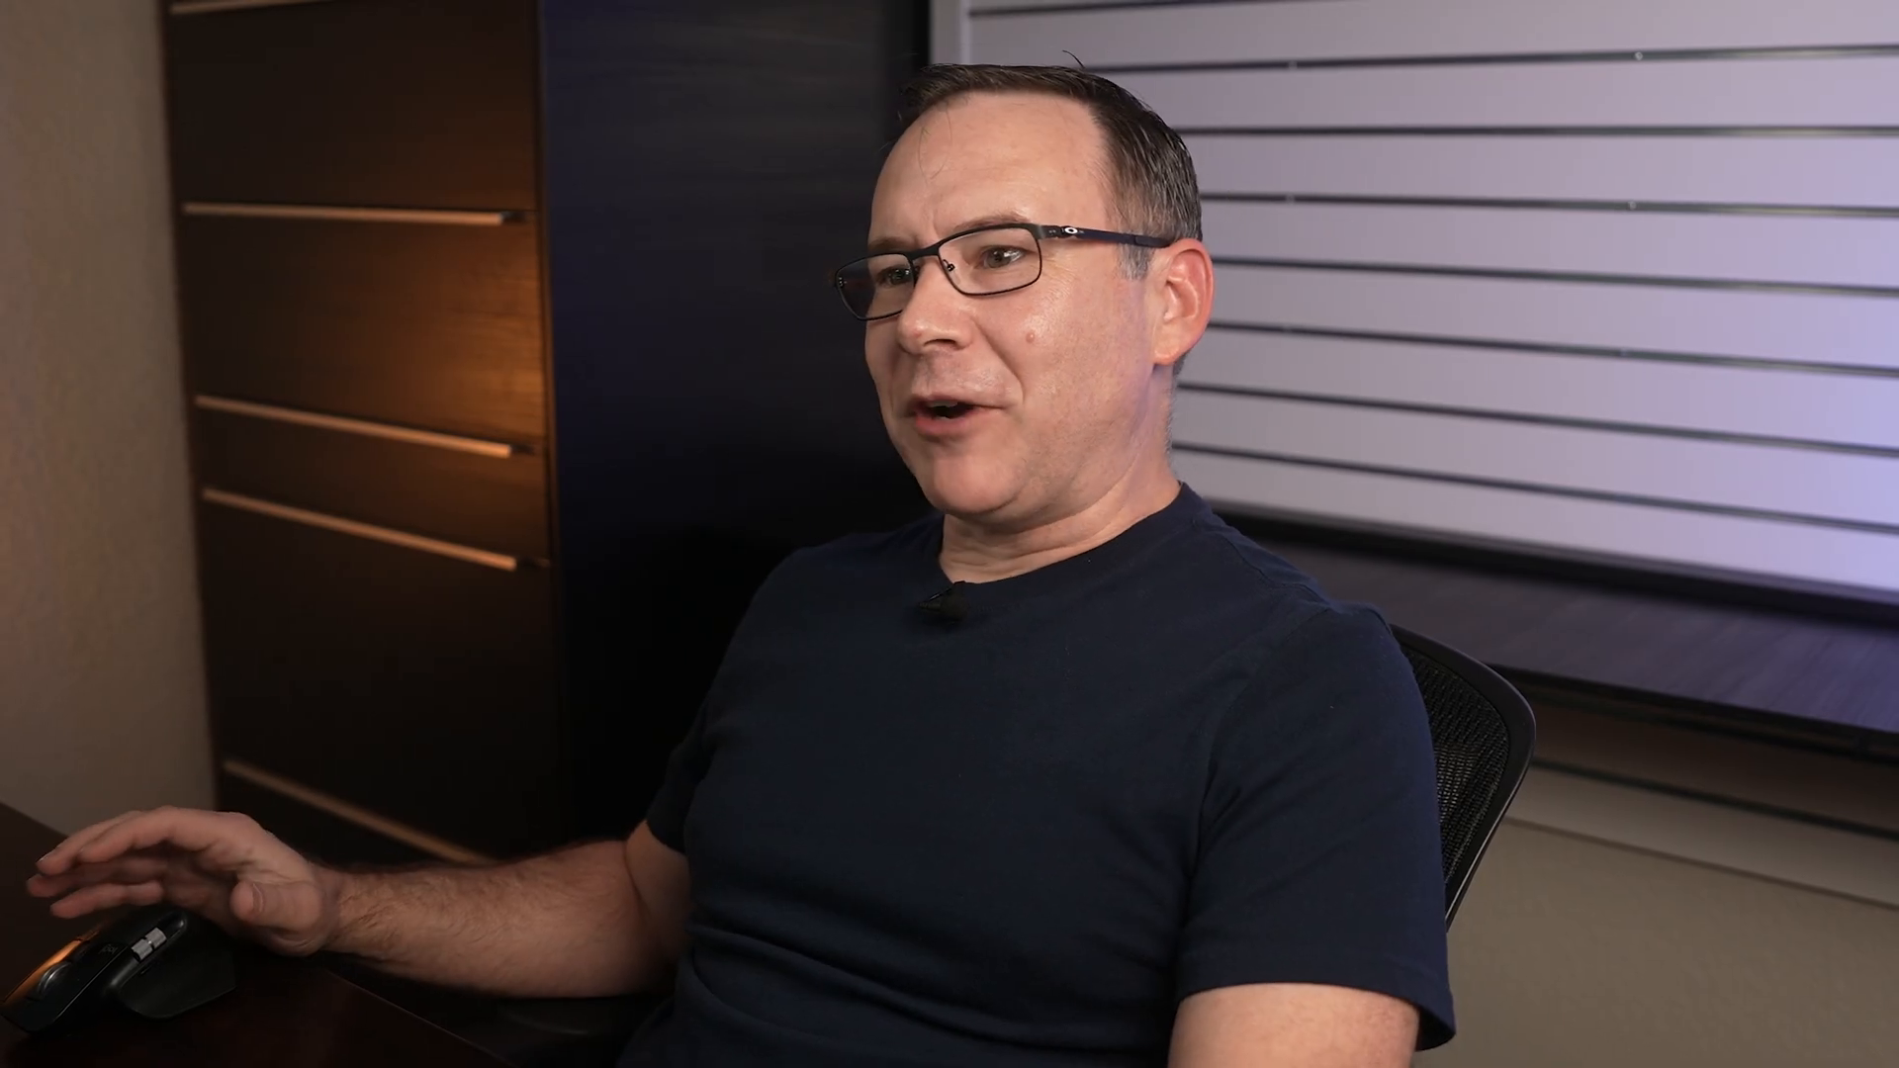